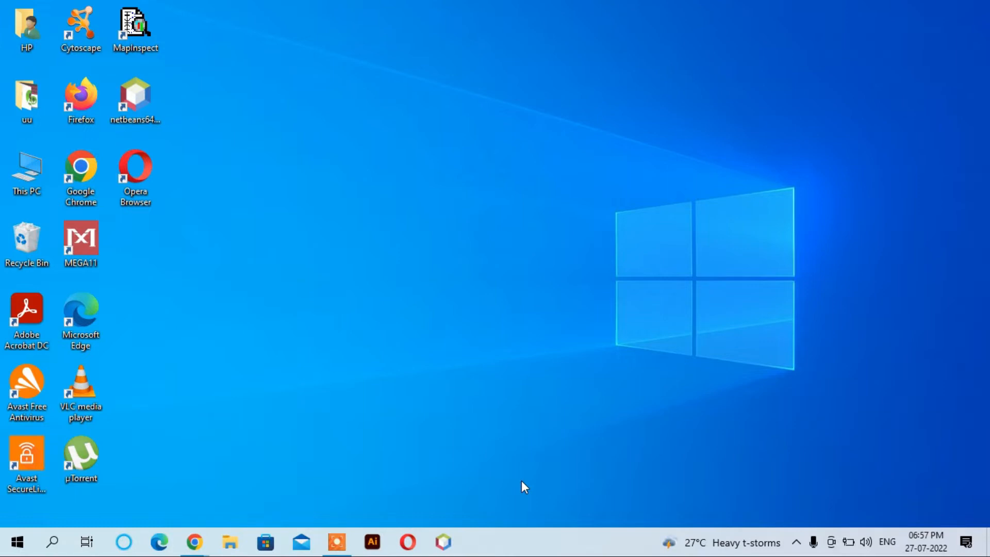
Switch to Google Chrome and search Google for "xampp server".
{"action": "left_click", "coordinate": [195, 540]}
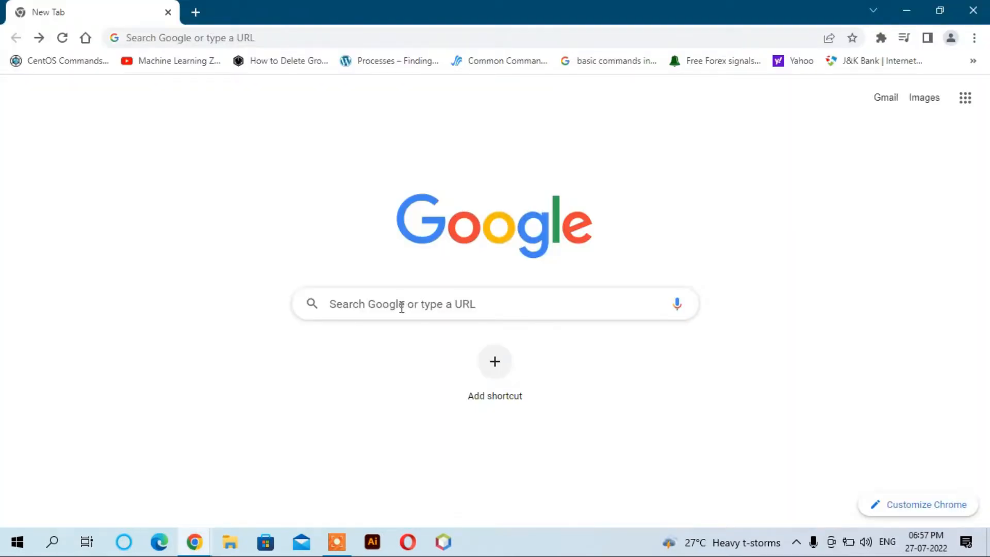
{"action": "left_click", "coordinate": [402, 307]}
{"action": "type", "text": "xam"}
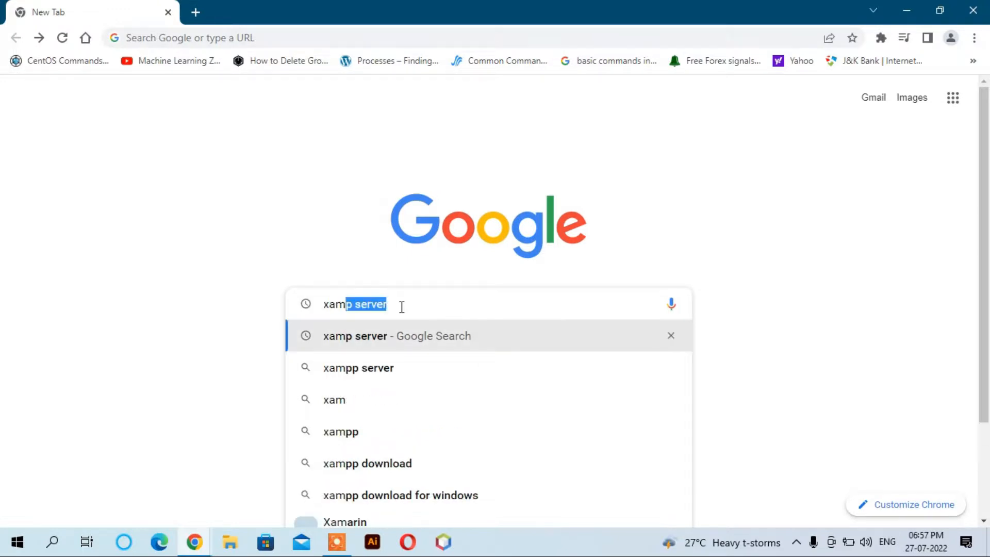
{"action": "type", "text": "pp"}
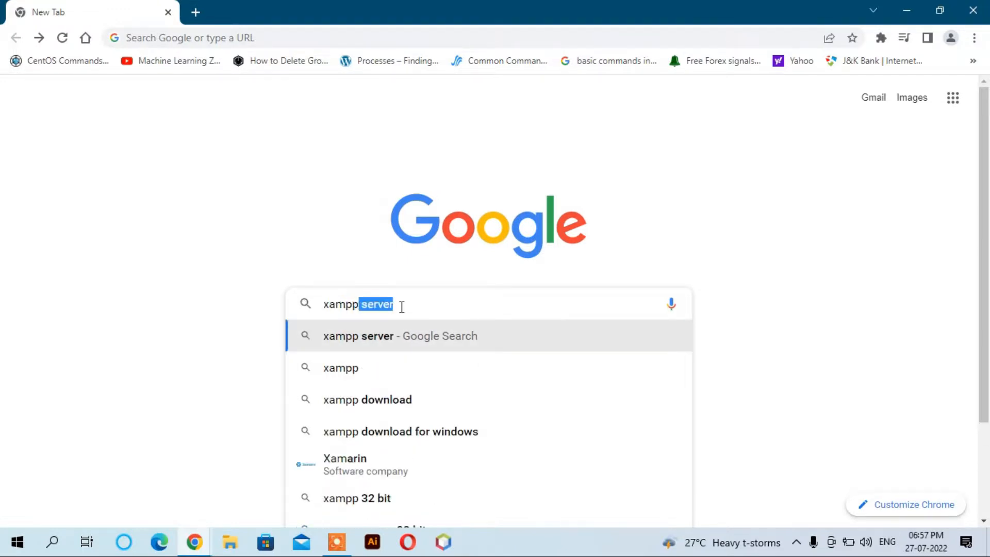
{"action": "left_click", "coordinate": [375, 339]}
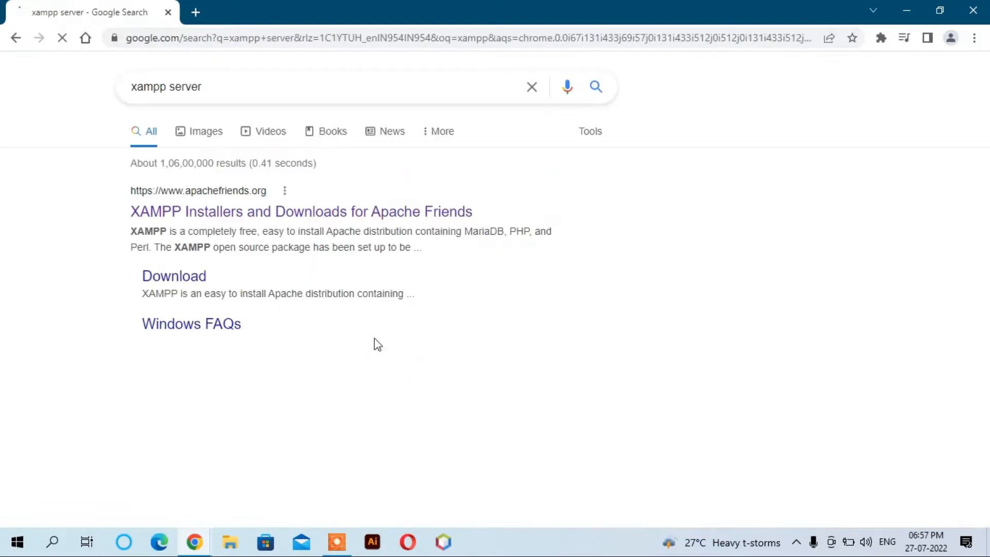
Open the Apache Friends XAMPP site in a new tab and download XAMPP for Windows 8.1.6.
{"action": "right_click", "coordinate": [297, 221]}
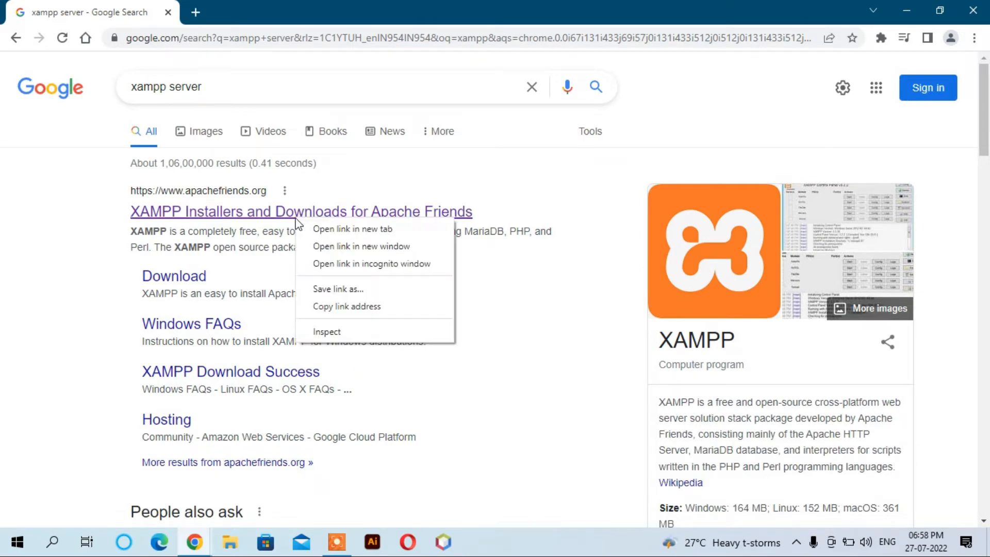
{"action": "left_click", "coordinate": [310, 228]}
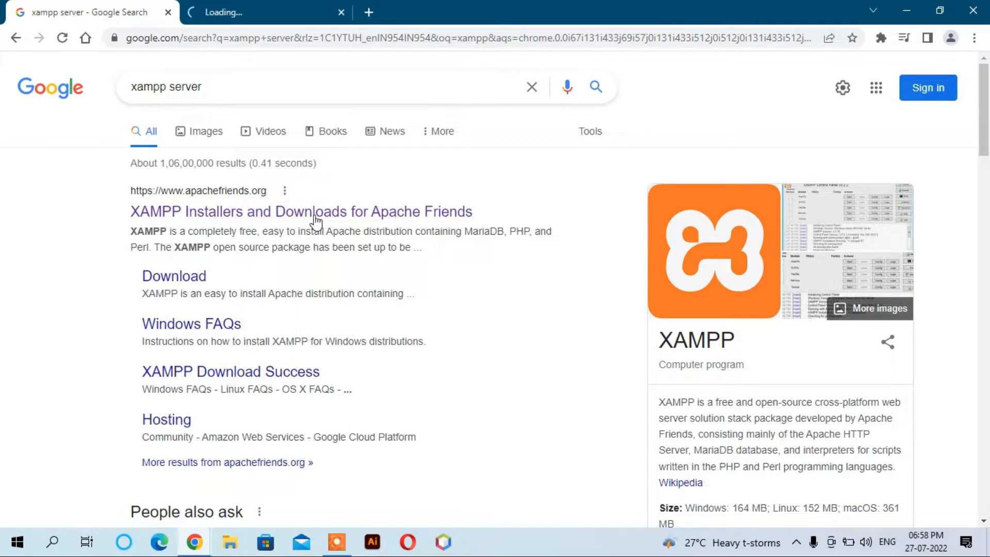
{"action": "key", "text": "ctrl+Tab"}
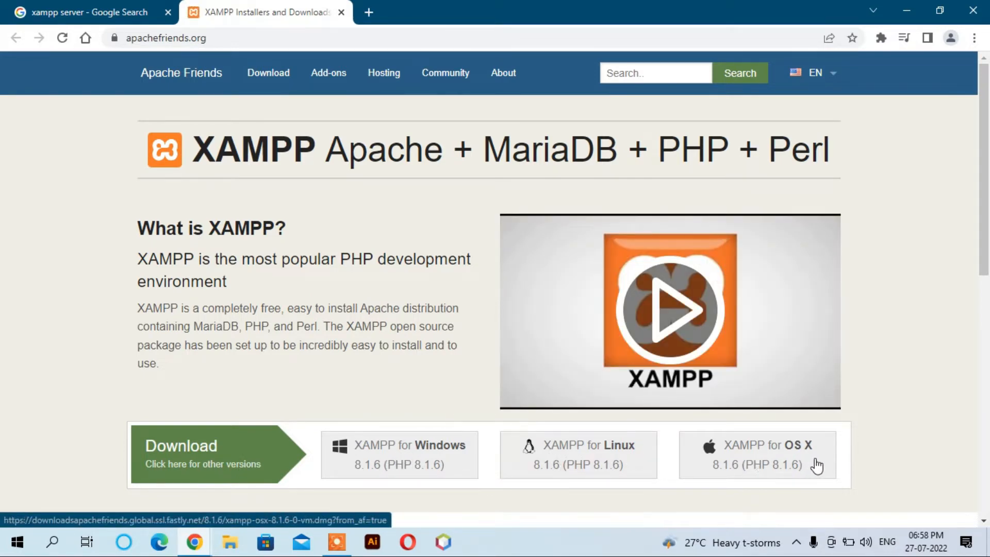
{"action": "left_click", "coordinate": [406, 457]}
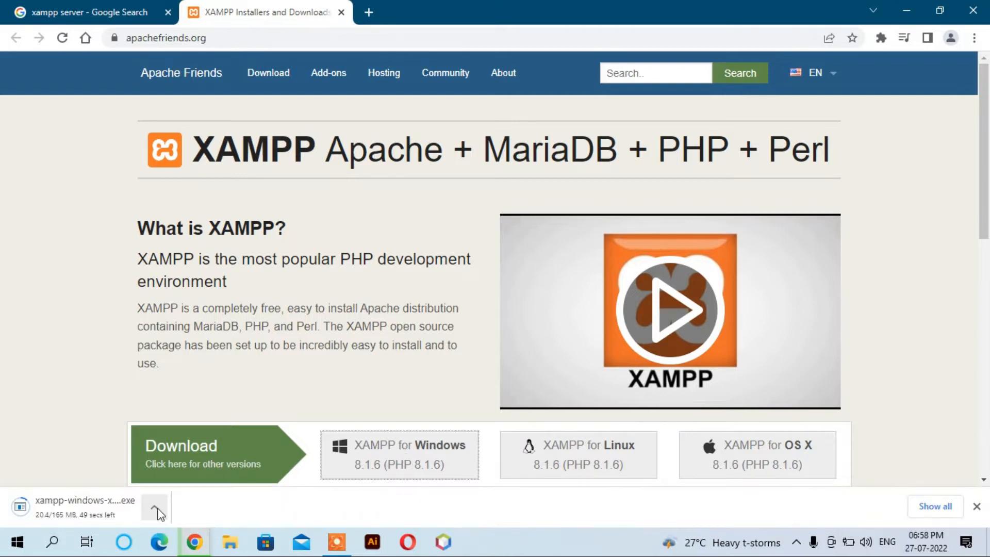
{"action": "left_click", "coordinate": [157, 510]}
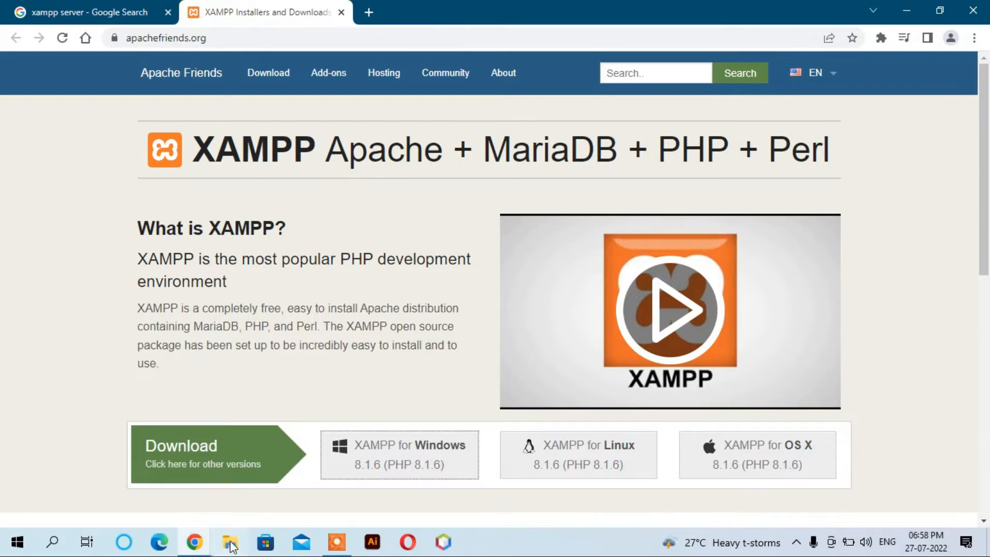
Run xampp-windows-x64-8.1.6-0-VS16-installer.exe from the Downloads folder and continue past the antivirus and UAC warnings.
{"action": "left_click", "coordinate": [231, 543]}
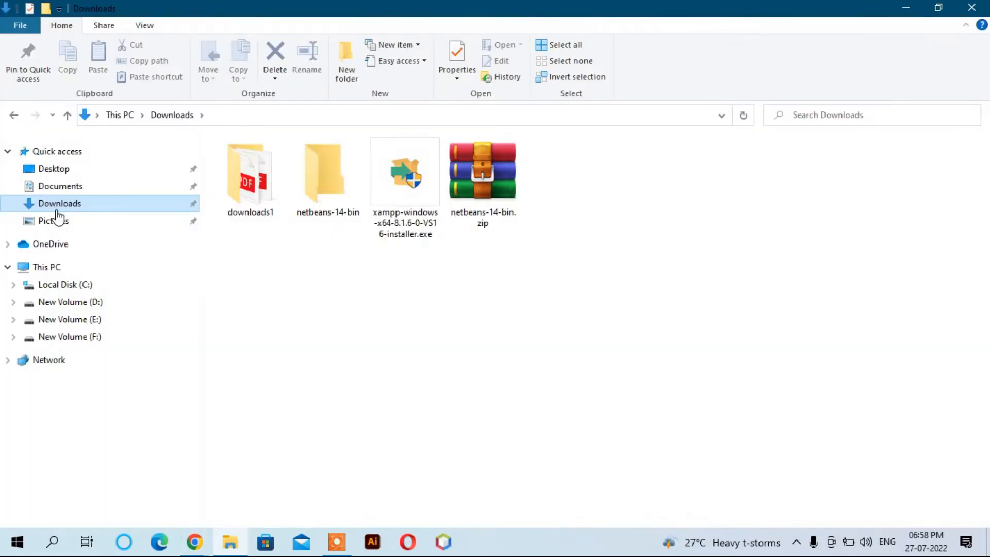
{"action": "left_click", "coordinate": [413, 187]}
{"action": "left_click", "coordinate": [908, 7]}
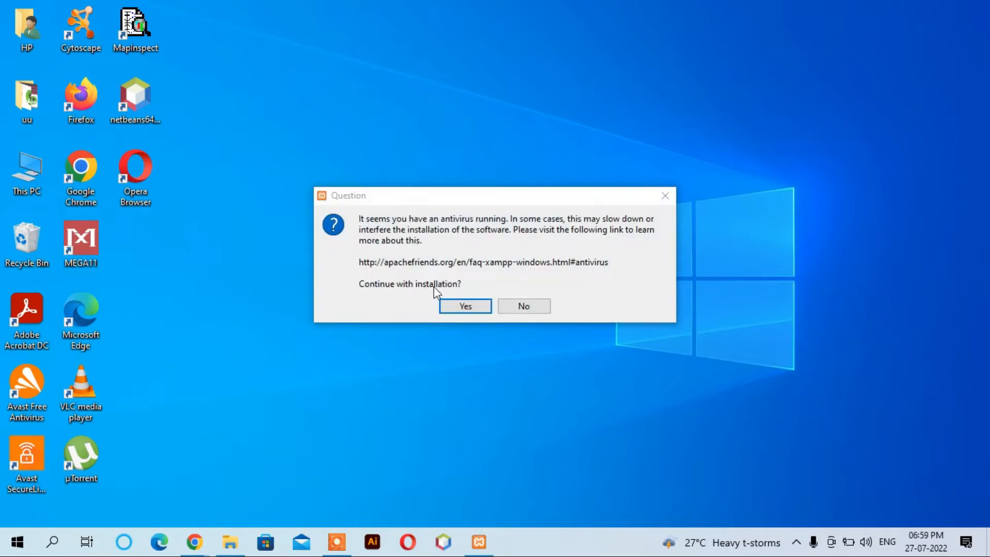
{"action": "left_click", "coordinate": [440, 239]}
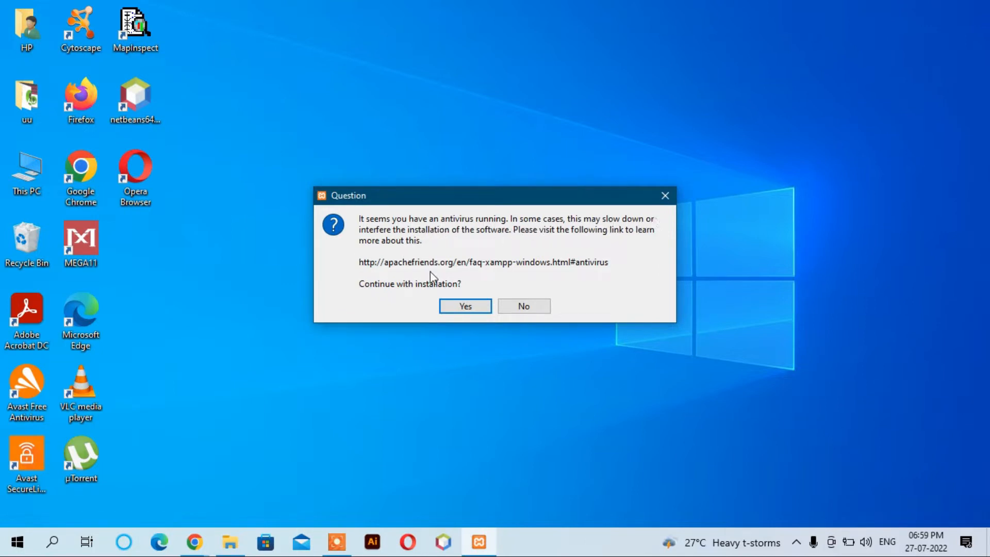
{"action": "left_click", "coordinate": [465, 308]}
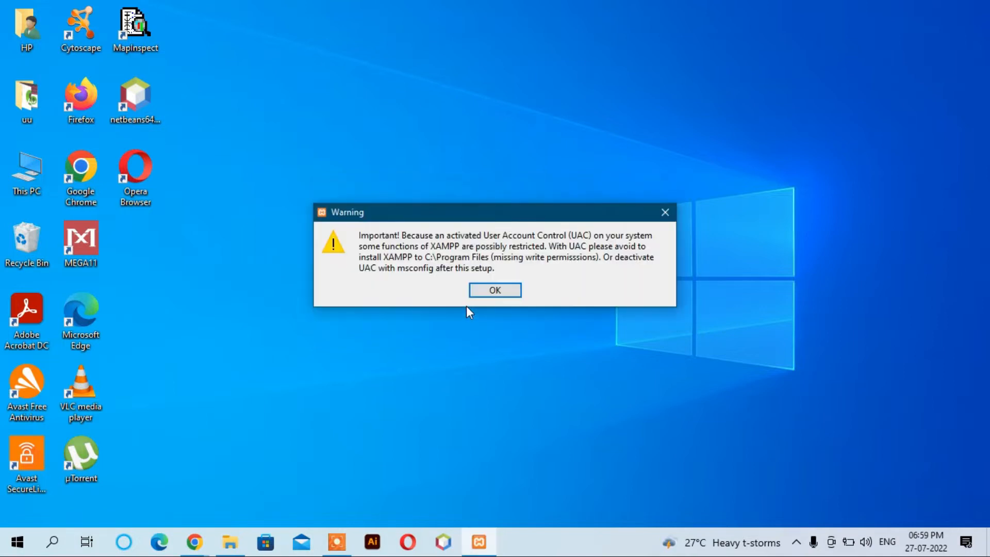
{"action": "left_click", "coordinate": [485, 296]}
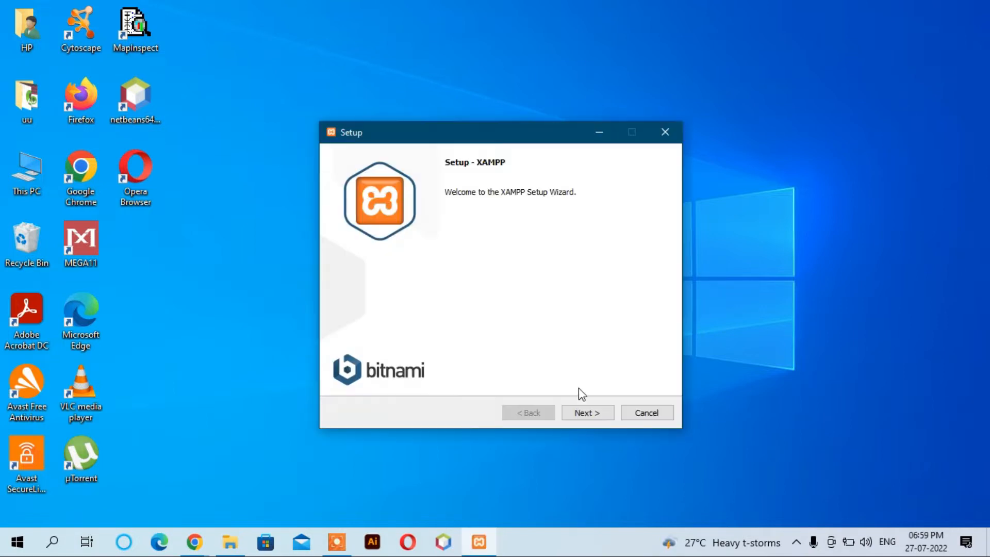
Install XAMPP with all components in C:\xampp, using English and keeping the Bitnami option enabled.
{"action": "left_click", "coordinate": [585, 414]}
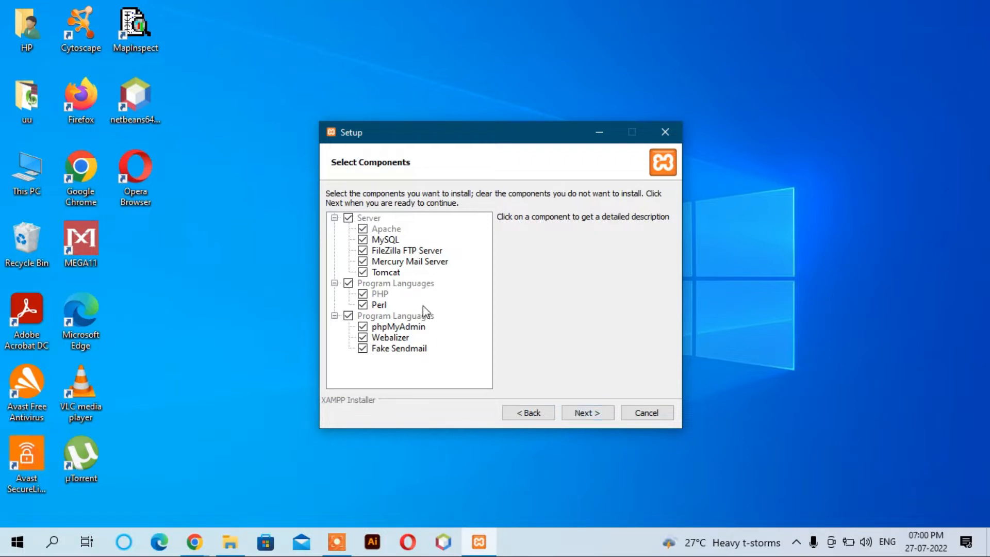
{"action": "left_click", "coordinate": [595, 415]}
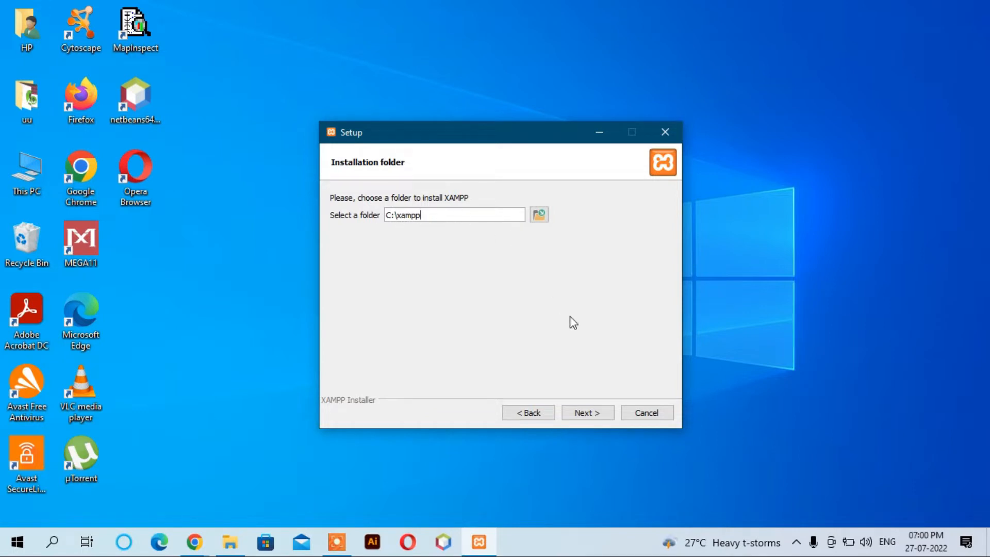
{"action": "left_click", "coordinate": [587, 415]}
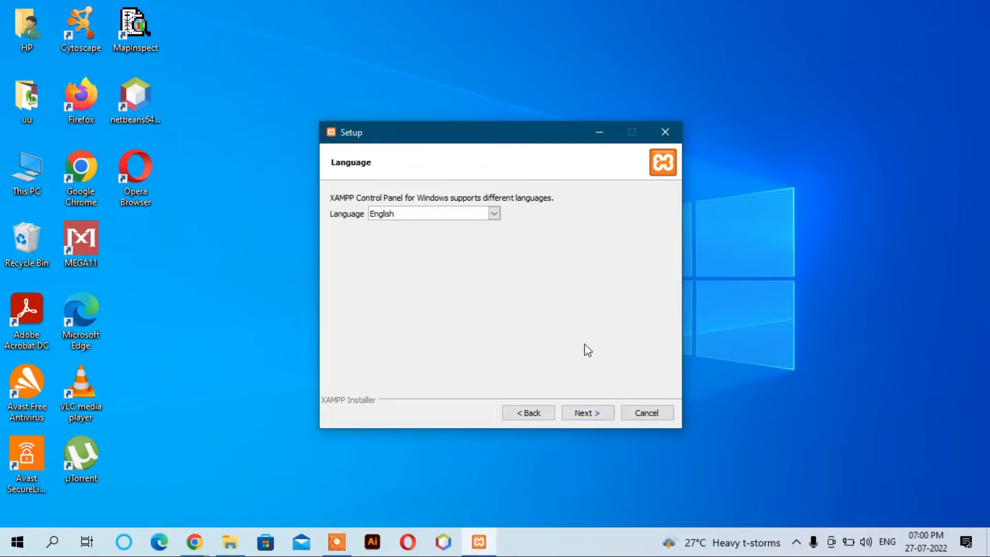
{"action": "left_click", "coordinate": [586, 415]}
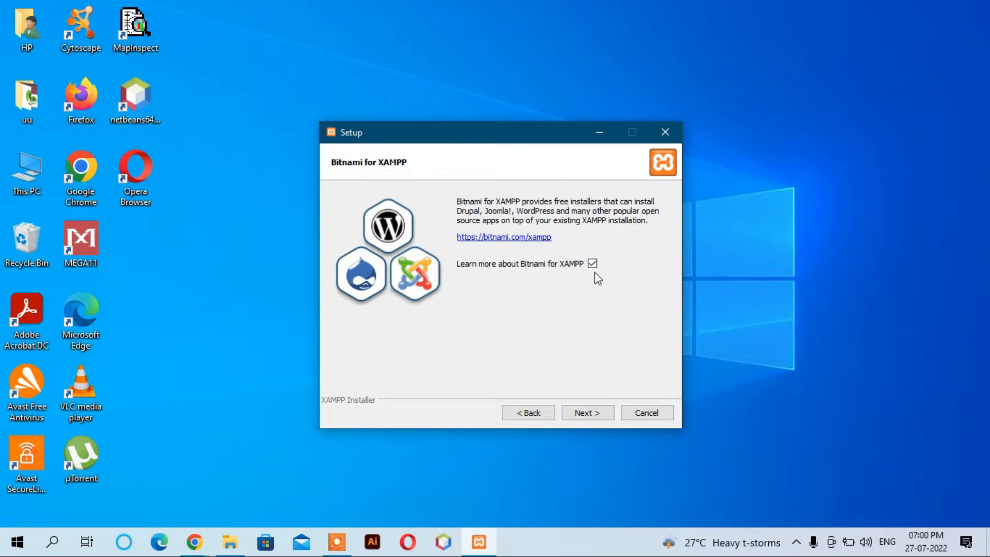
{"action": "left_click", "coordinate": [587, 416]}
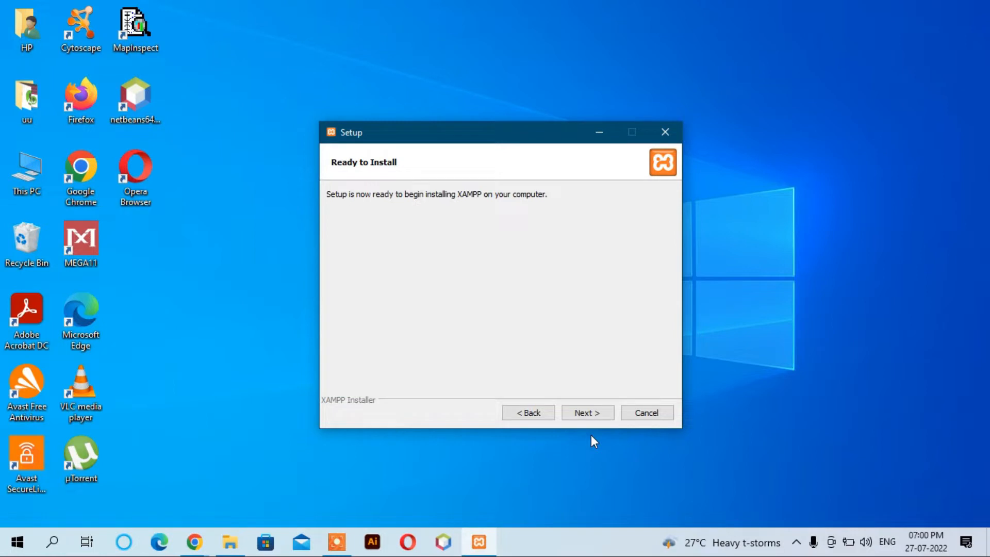
{"action": "left_click", "coordinate": [591, 411]}
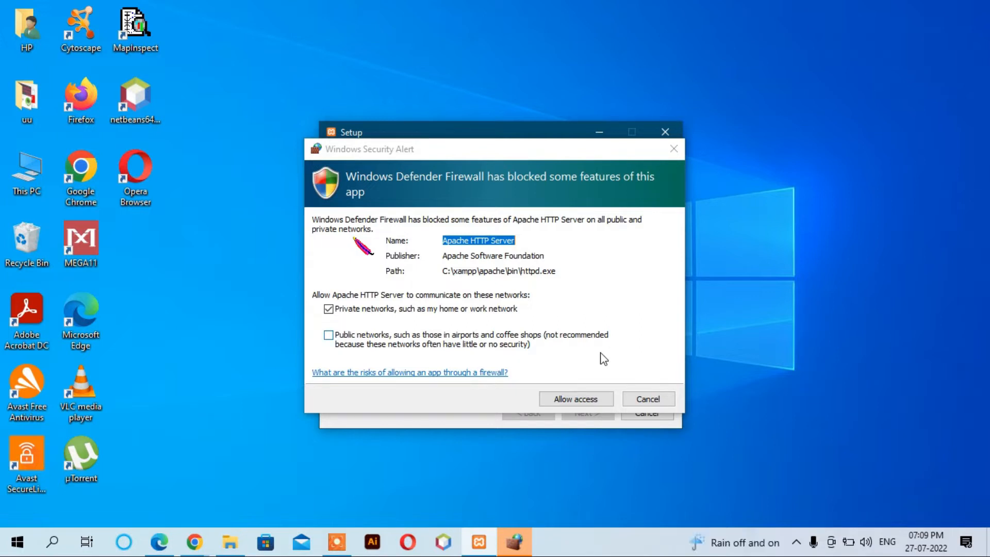
Allow Apache HTTP Server through the firewall on private networks and finish the setup, launching the Control Panel.
{"action": "left_click", "coordinate": [574, 401]}
{"action": "left_click", "coordinate": [574, 400]}
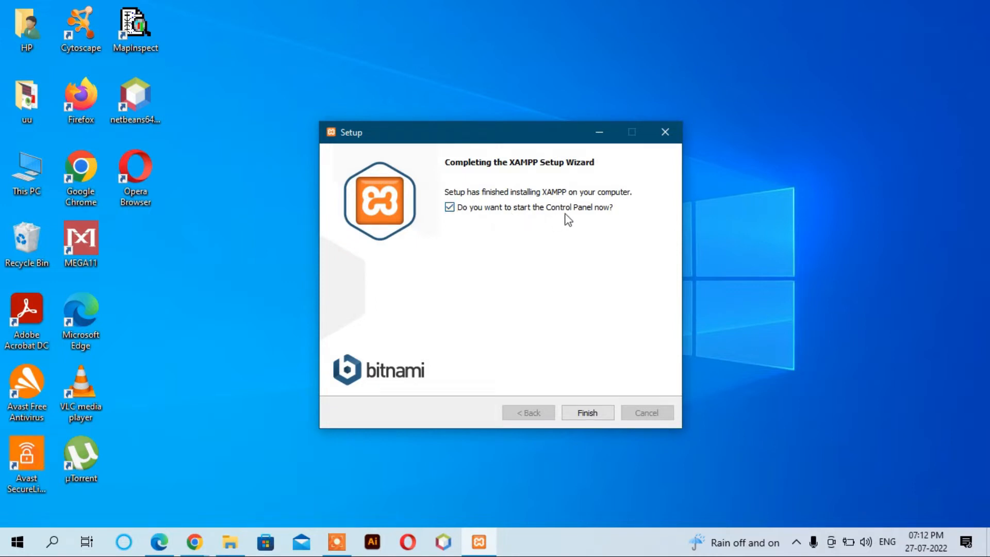
{"action": "left_click", "coordinate": [587, 412]}
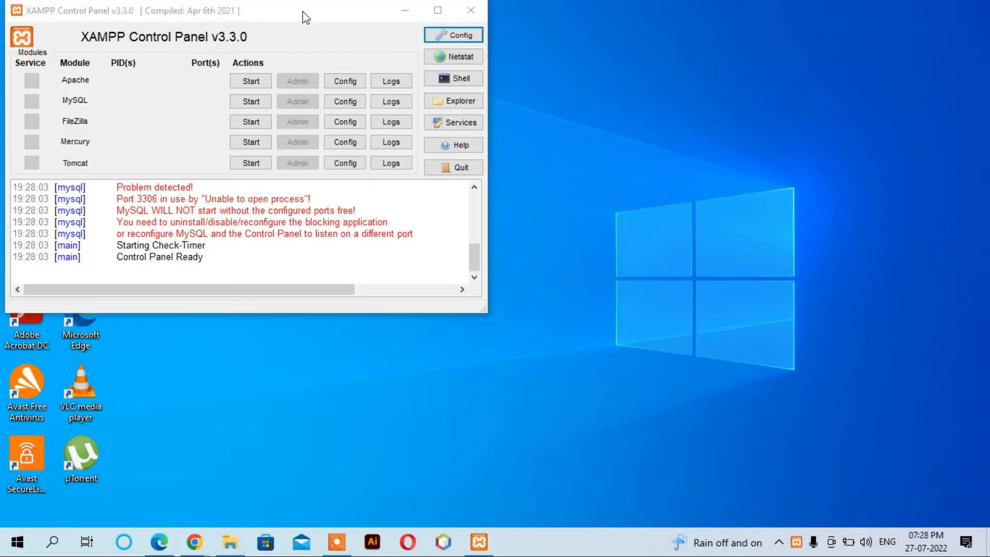
Move the XAMPP Control Panel to the middle of the desktop and try to start the Apache module.
{"action": "left_click_drag", "start_coordinate": [303, 15], "coordinate": [498, 124]}
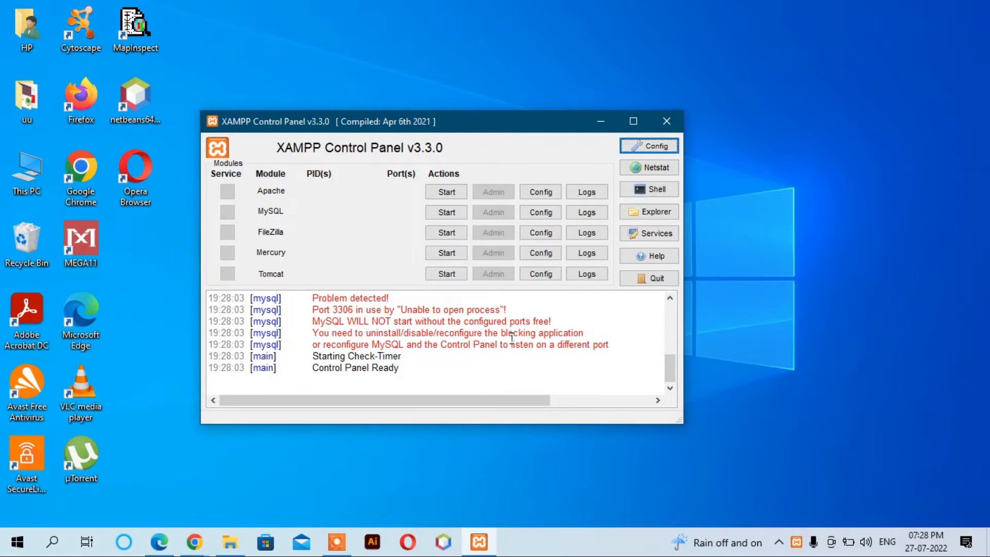
{"action": "left_click", "coordinate": [446, 192]}
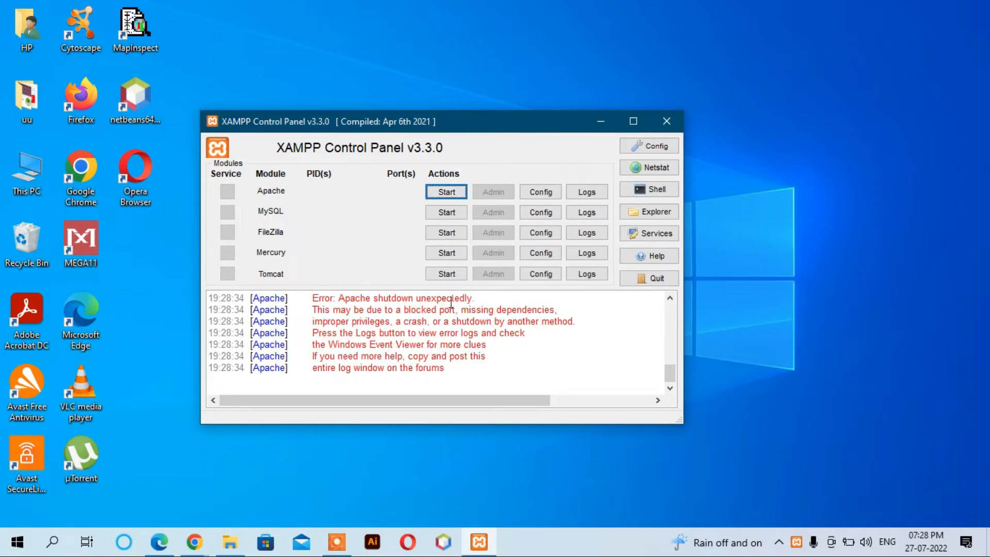
{"action": "left_click", "coordinate": [473, 301]}
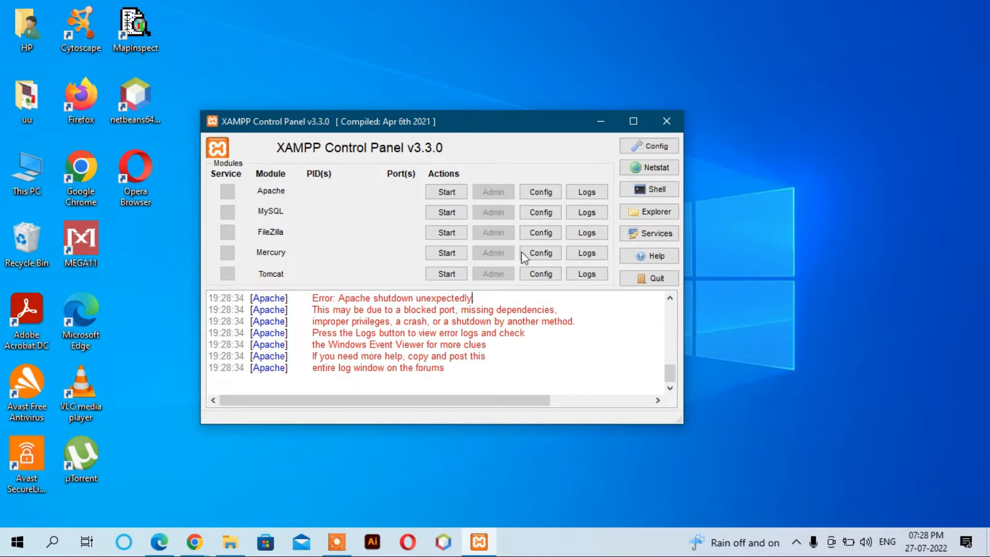
Check Netstat's list of TCP listening sockets for programs occupying the server ports.
{"action": "left_click", "coordinate": [656, 169]}
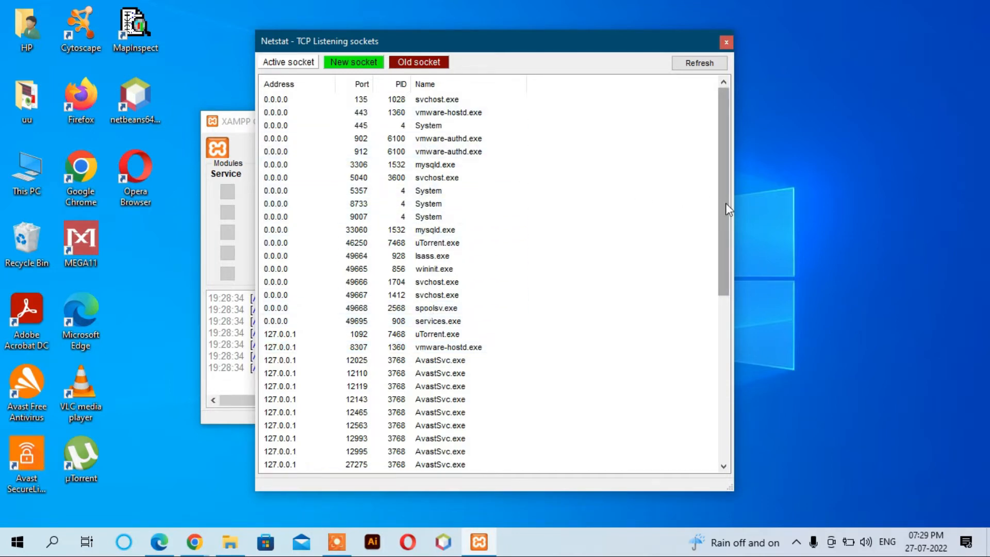
{"action": "left_click_drag", "start_coordinate": [726, 203], "coordinate": [716, 154]}
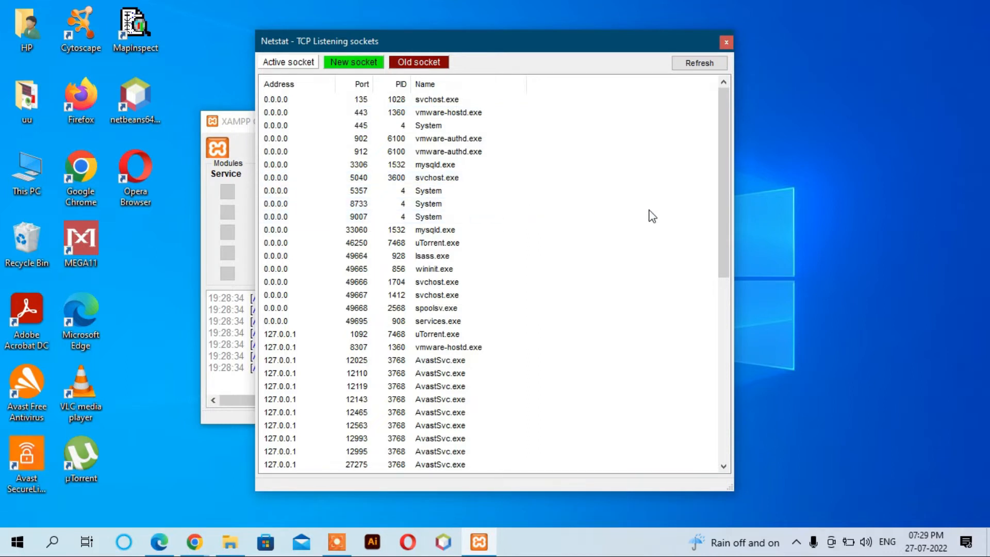
{"action": "left_click_drag", "start_coordinate": [722, 209], "coordinate": [727, 260]}
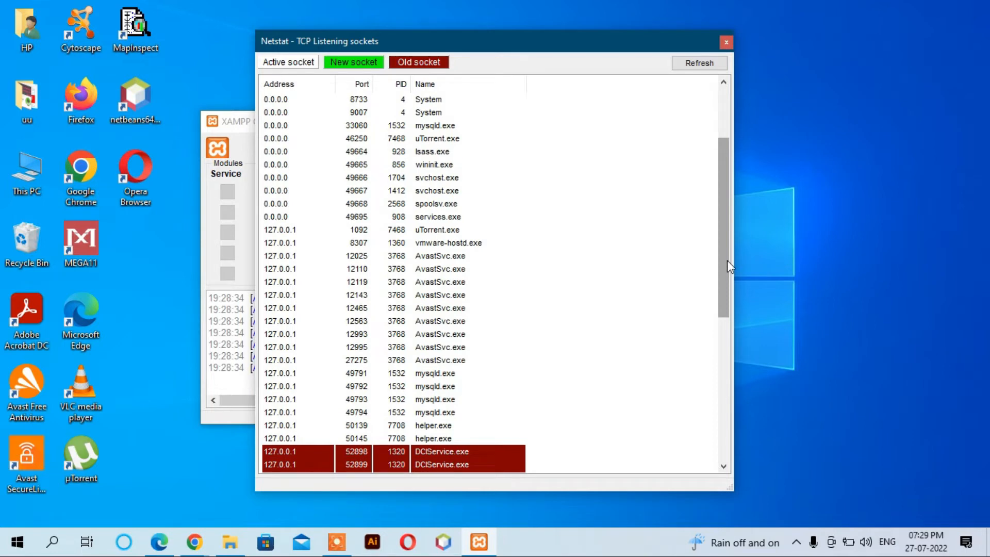
{"action": "left_click", "coordinate": [727, 44]}
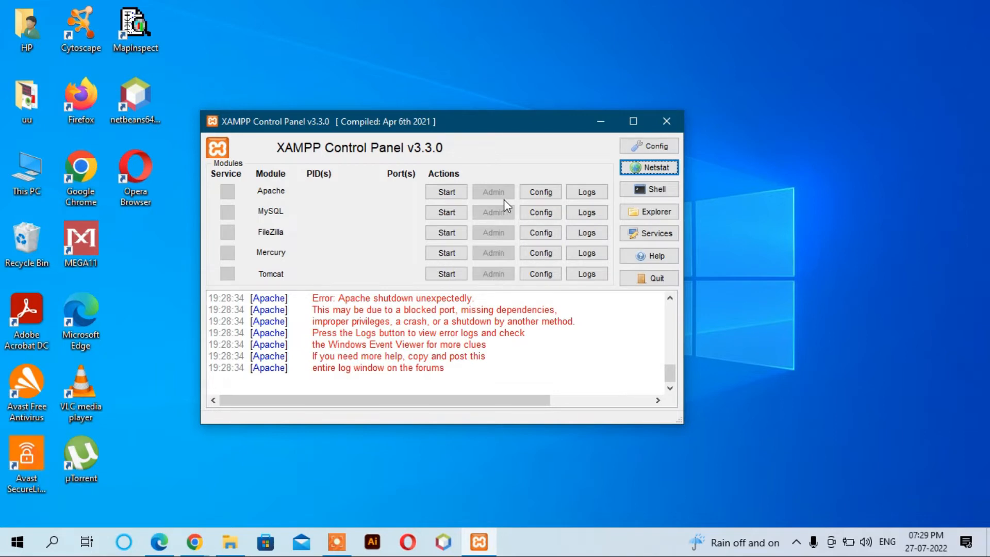
Open Apache's httpd.conf file and find the Listen entry containing "80".
{"action": "left_click", "coordinate": [549, 194]}
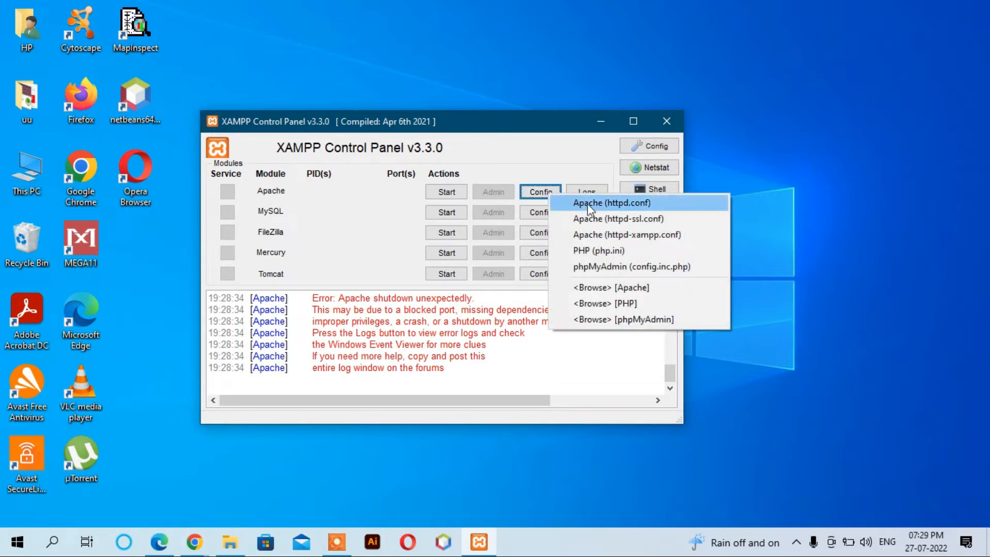
{"action": "left_click", "coordinate": [633, 203]}
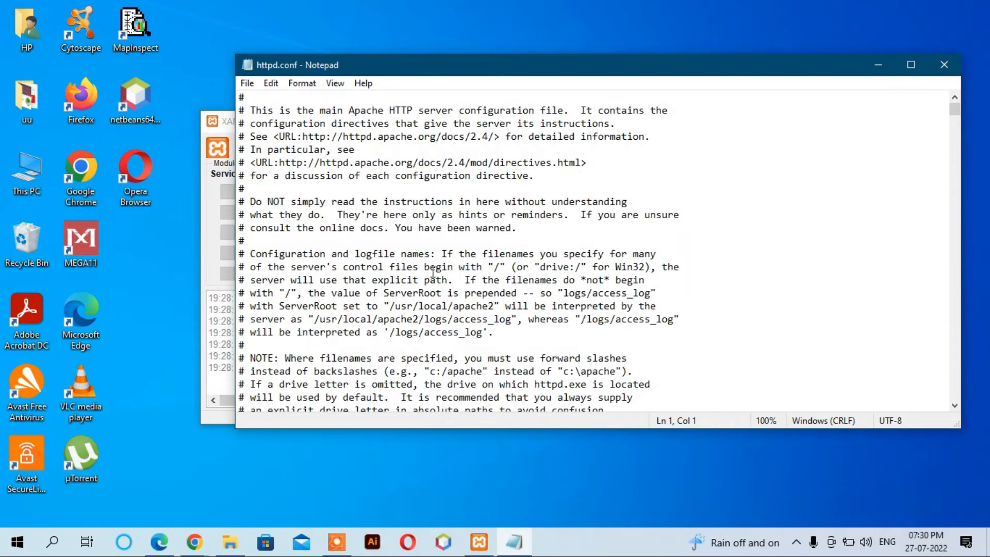
{"action": "left_click", "coordinate": [431, 268]}
{"action": "key", "text": "ctrl+f"}
{"action": "type", "text": "80"}
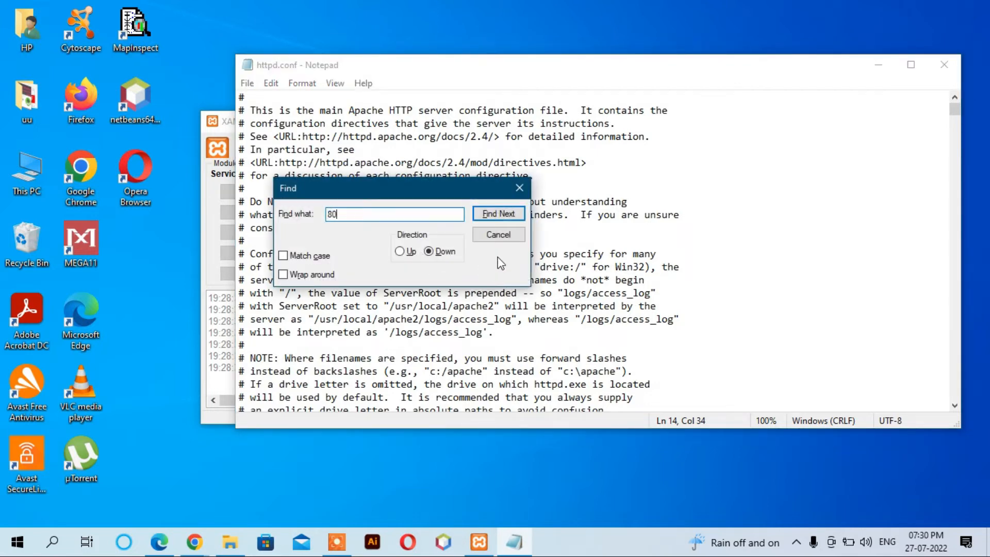
{"action": "left_click", "coordinate": [498, 214]}
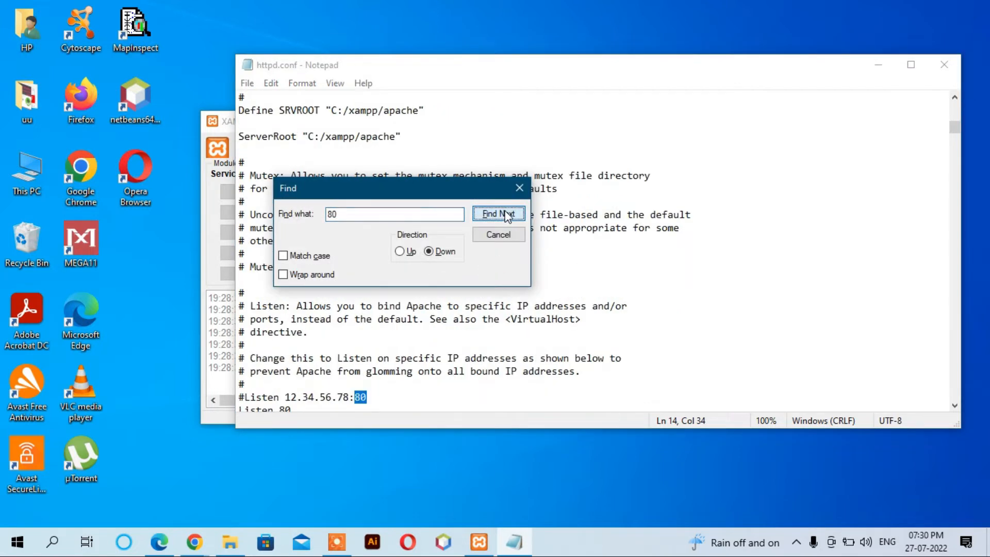
{"action": "left_click", "coordinate": [354, 397]}
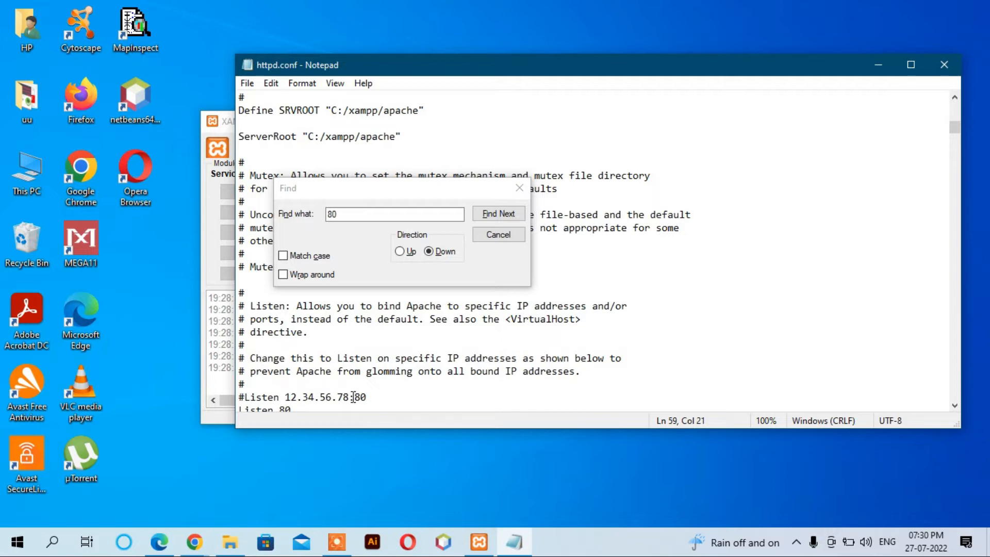
{"action": "left_click", "coordinate": [368, 399]}
{"action": "left_click", "coordinate": [498, 235]}
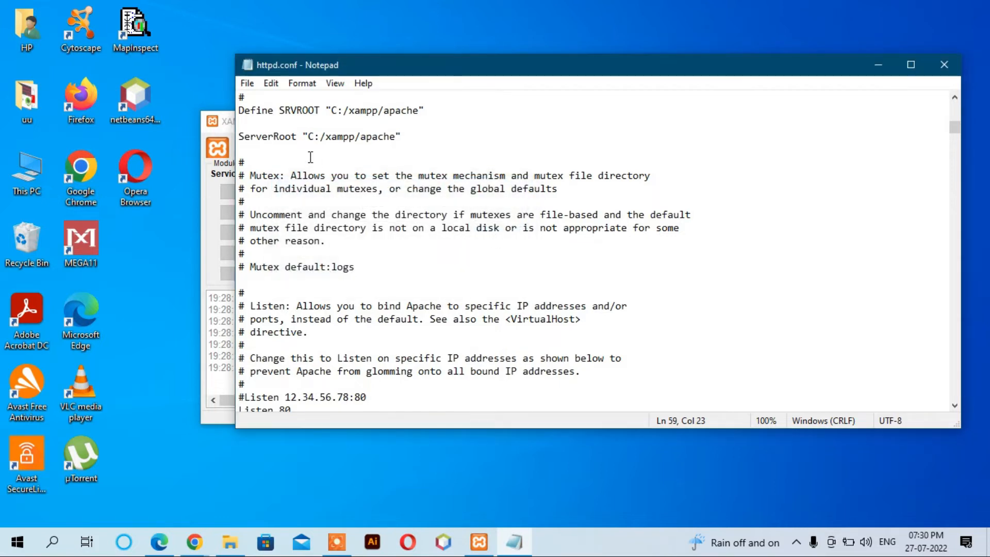
Replace every occurrence of 80 with 8080 in httpd.conf.
{"action": "left_click", "coordinate": [271, 86]}
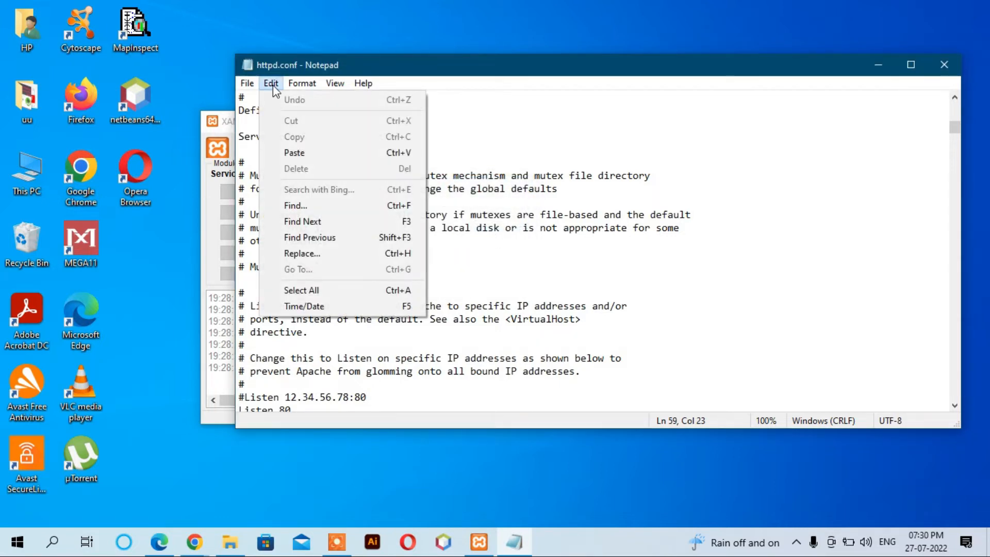
{"action": "left_click", "coordinate": [310, 253]}
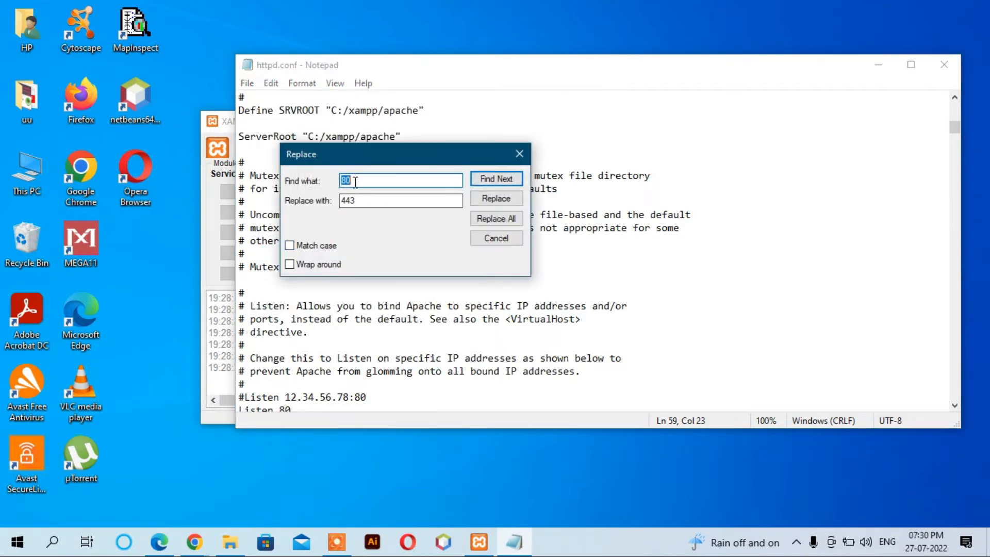
{"action": "type", "text": "80"}
{"action": "key", "text": "Tab"}
{"action": "type", "text": "8080"}
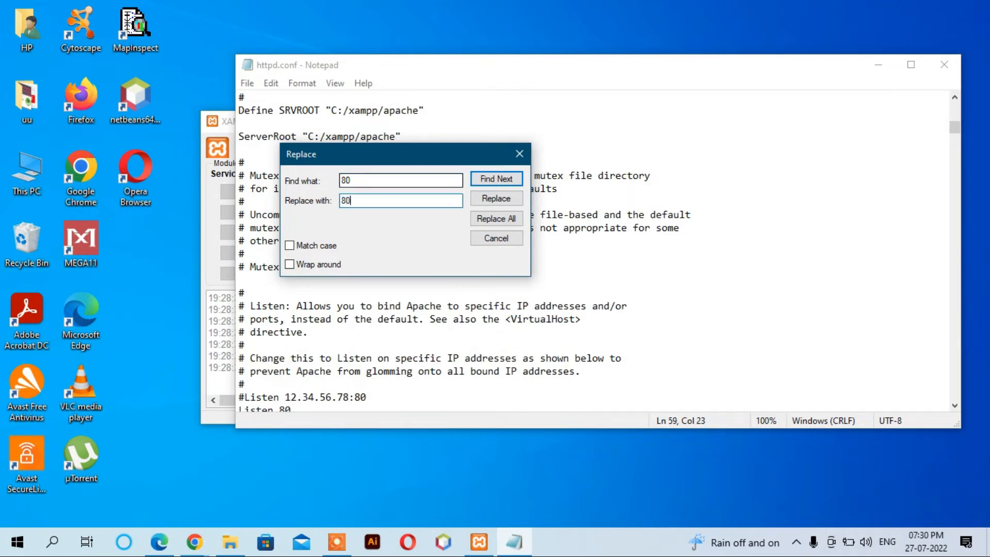
{"action": "left_click", "coordinate": [496, 219]}
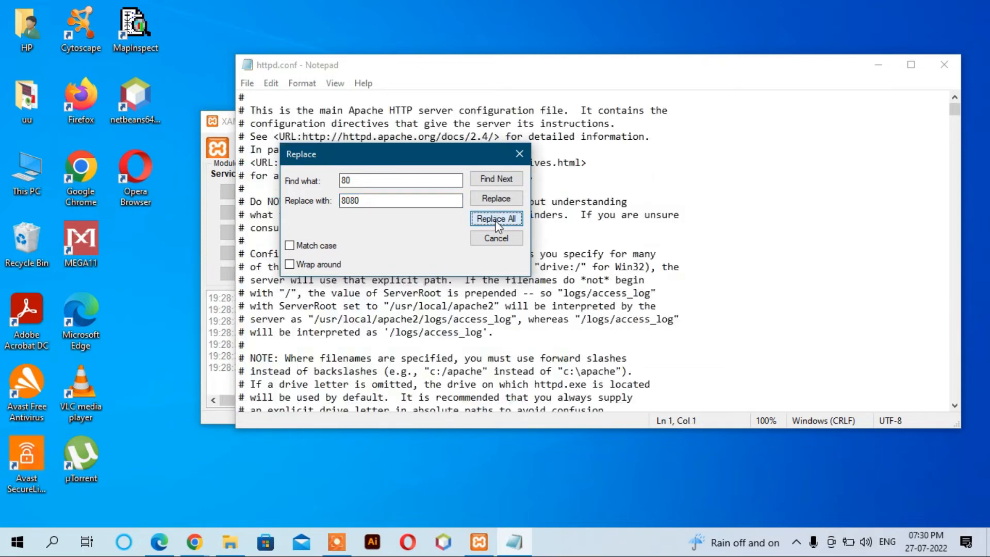
{"action": "left_click", "coordinate": [522, 159]}
{"action": "left_click", "coordinate": [523, 162]}
Save the changes to httpd.conf and close the file.
{"action": "key", "text": "ctrl+s"}
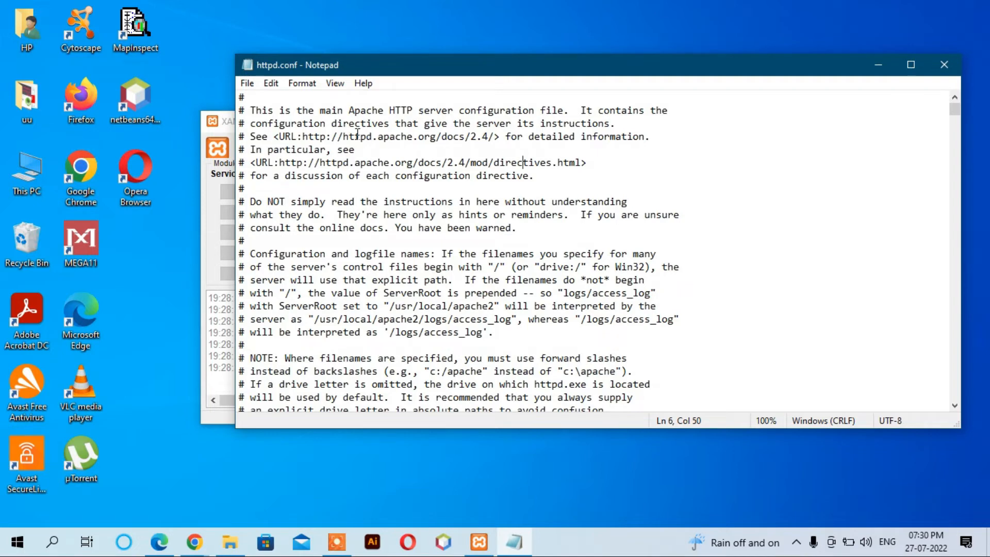
{"action": "left_click", "coordinate": [246, 86]}
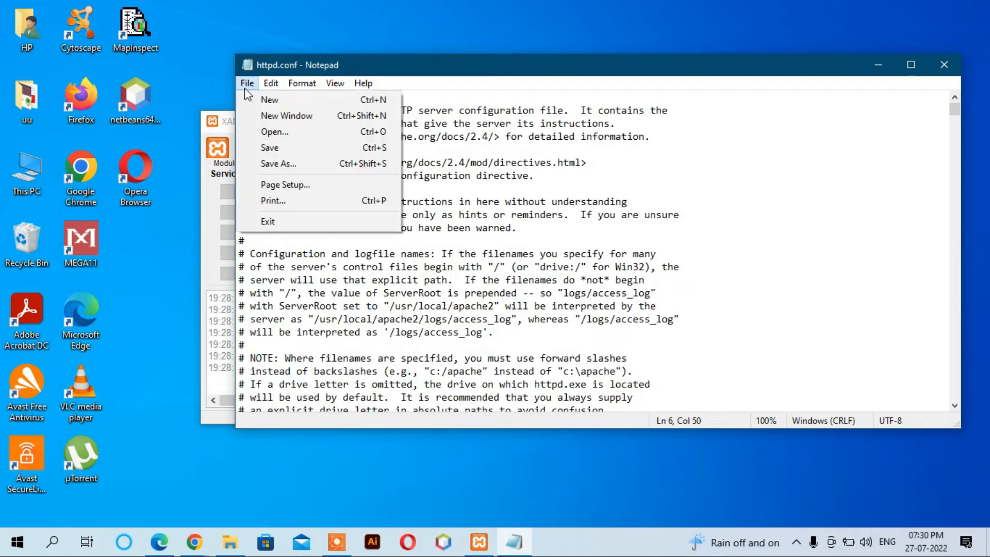
{"action": "left_click", "coordinate": [279, 148]}
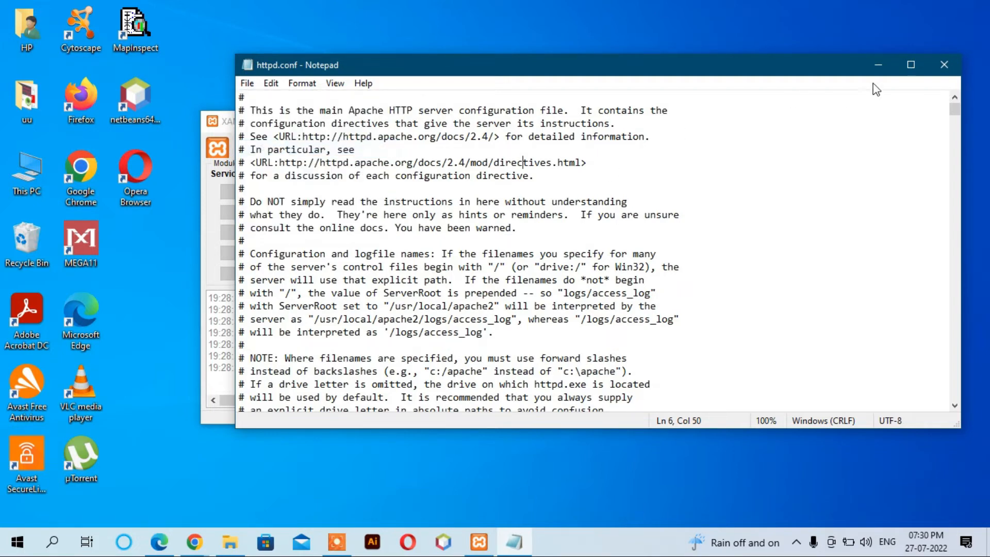
{"action": "left_click", "coordinate": [946, 71]}
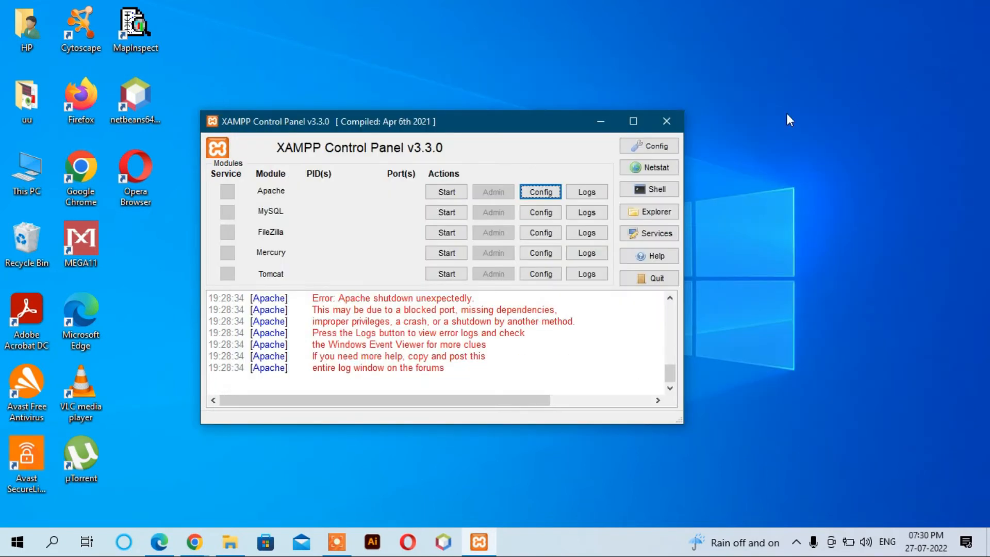
Open Apache's httpd-ssl.conf file from the XAMPP Control Panel and find the Listen entry containing "443".
{"action": "left_click", "coordinate": [547, 191]}
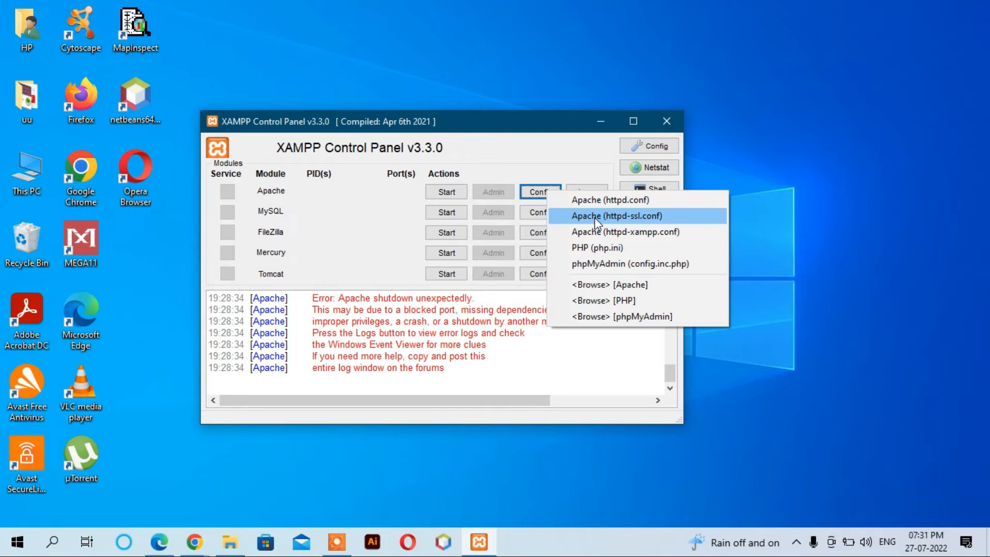
{"action": "left_click", "coordinate": [618, 219]}
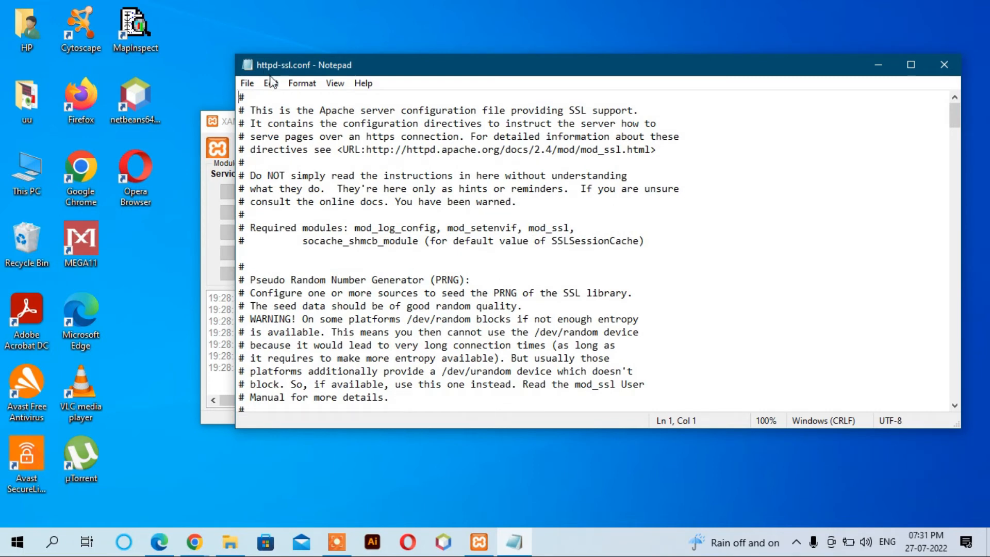
{"action": "left_click", "coordinate": [326, 176]}
{"action": "key", "text": "ctrl+f"}
{"action": "type", "text": "443"}
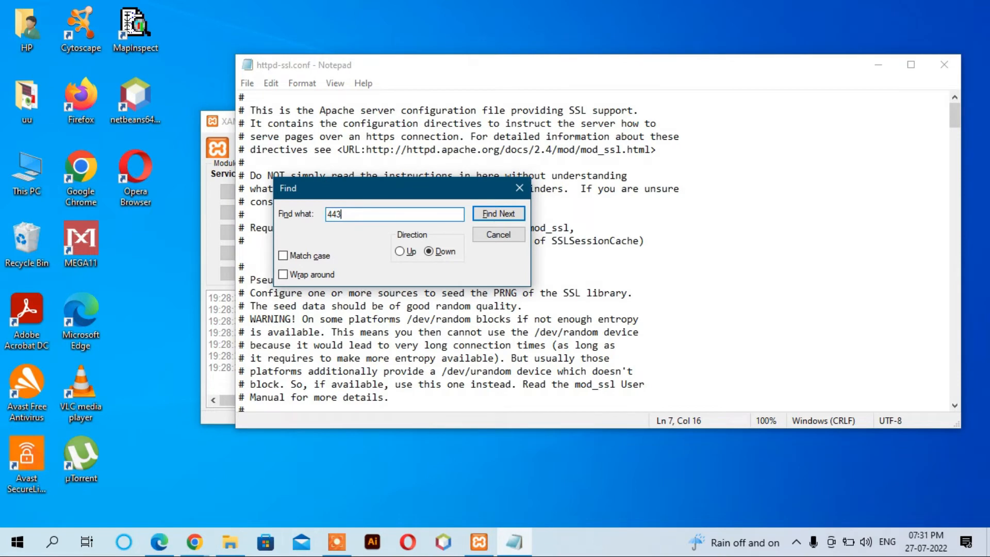
{"action": "key", "text": "Return"}
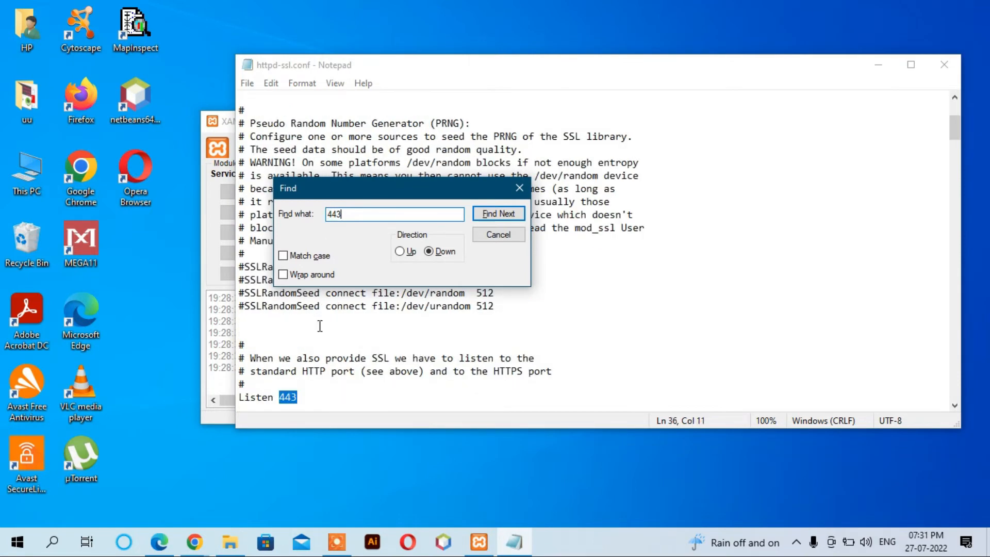
{"action": "left_click", "coordinate": [296, 397]}
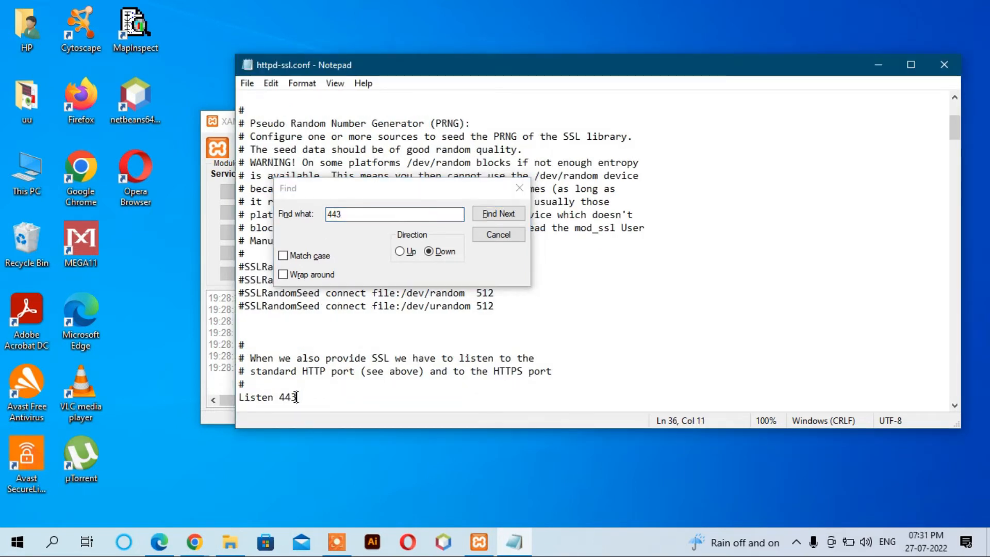
{"action": "left_click", "coordinate": [490, 236]}
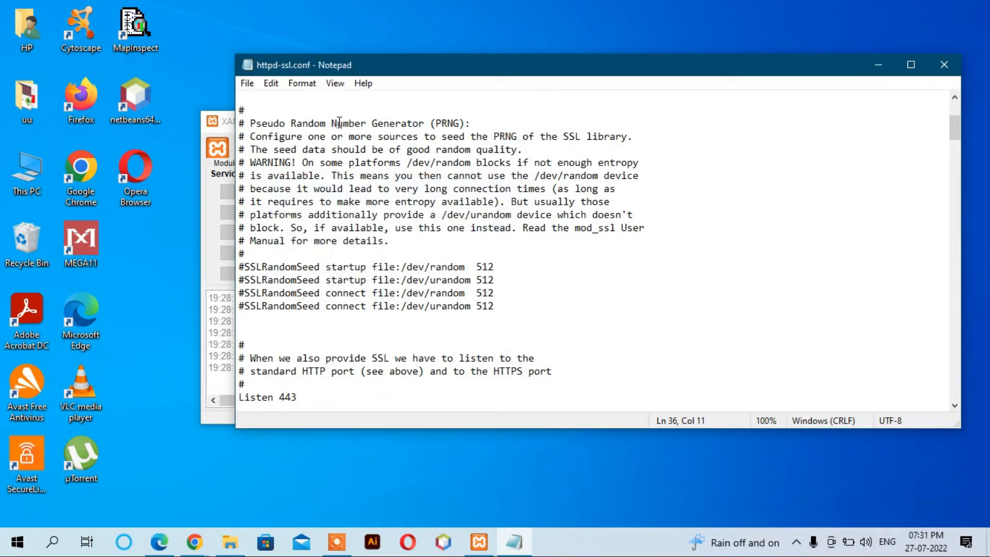
Replace every occurrence of 443 with 4433 in httpd-ssl.conf.
{"action": "left_click", "coordinate": [270, 85]}
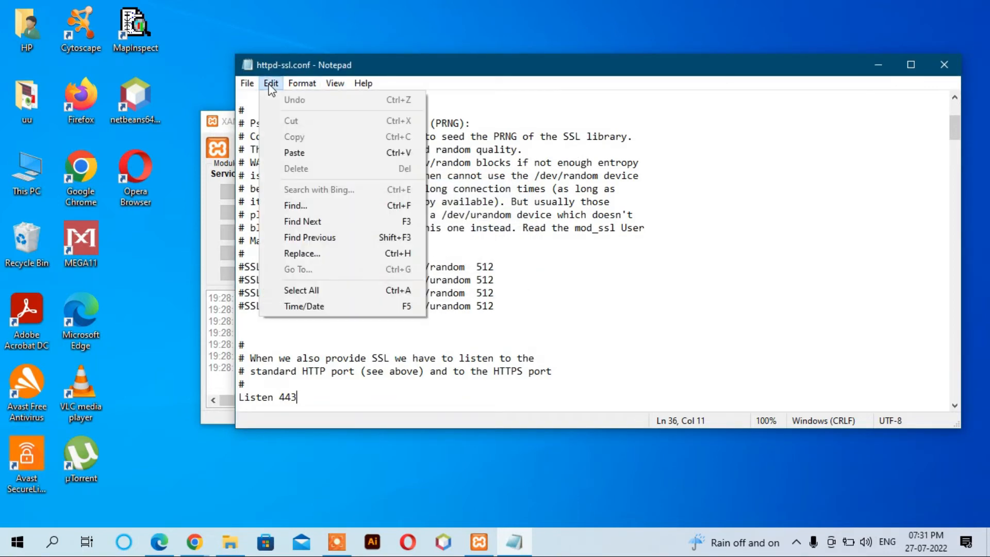
{"action": "left_click", "coordinate": [319, 254]}
{"action": "left_click", "coordinate": [359, 181]}
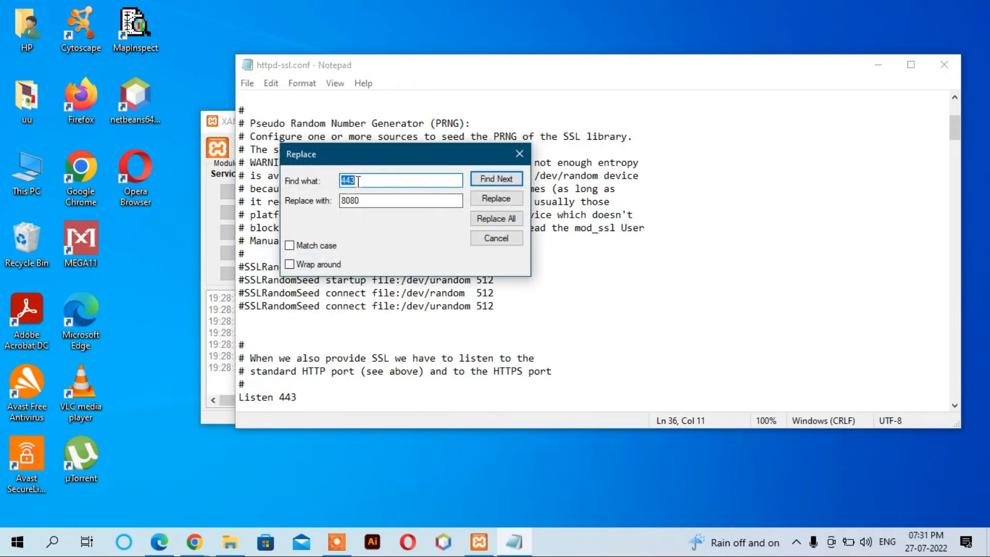
{"action": "double_click", "coordinate": [355, 204]}
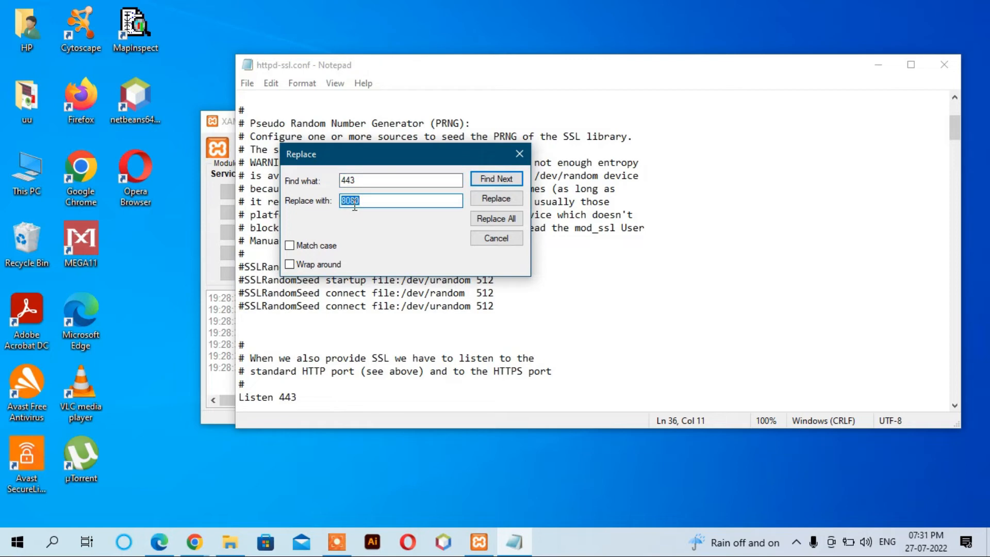
{"action": "type", "text": "4433"}
{"action": "left_click", "coordinate": [503, 222]}
{"action": "left_click", "coordinate": [518, 154]}
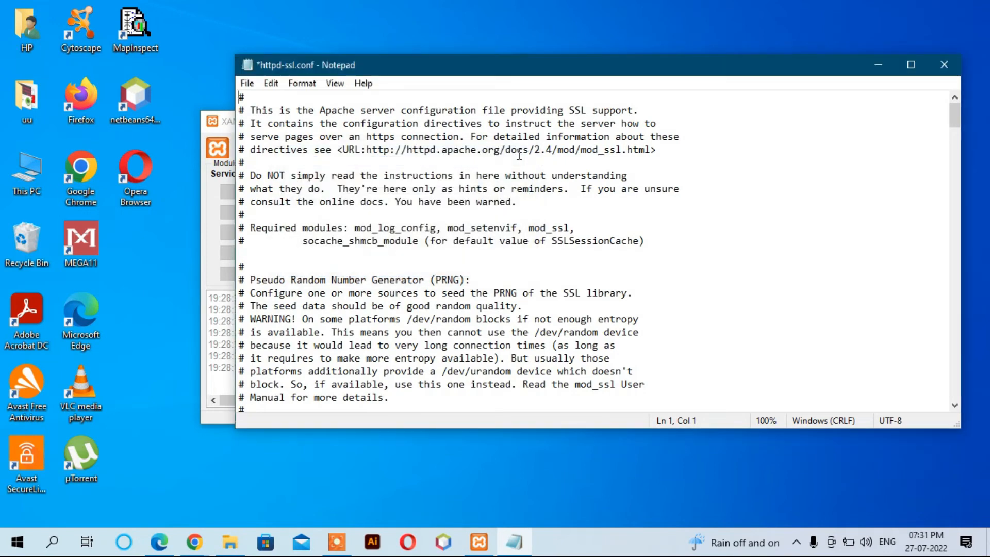
Search httpd-ssl.conf for "443" to check the edited Listen entry.
{"action": "key", "text": "ctrl+f"}
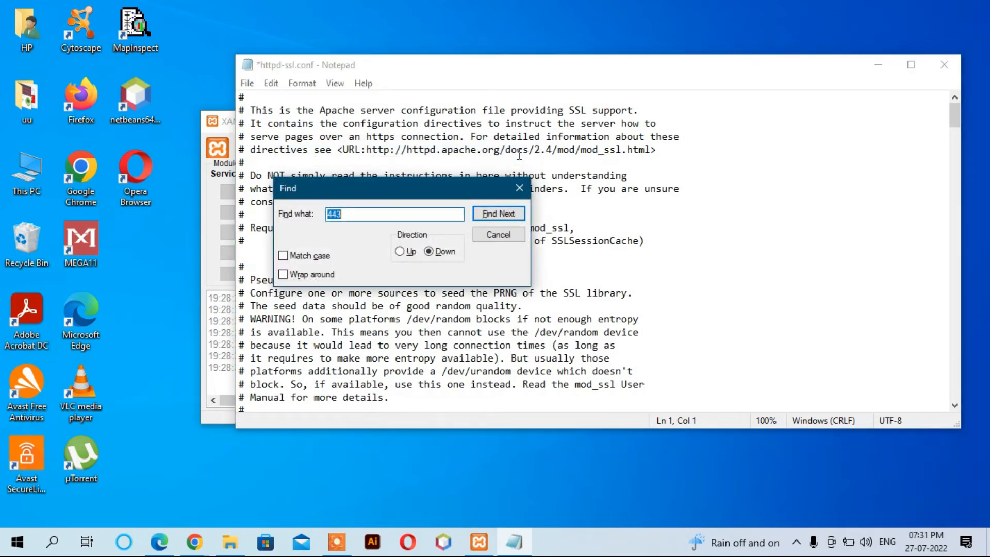
{"action": "key", "text": "Return"}
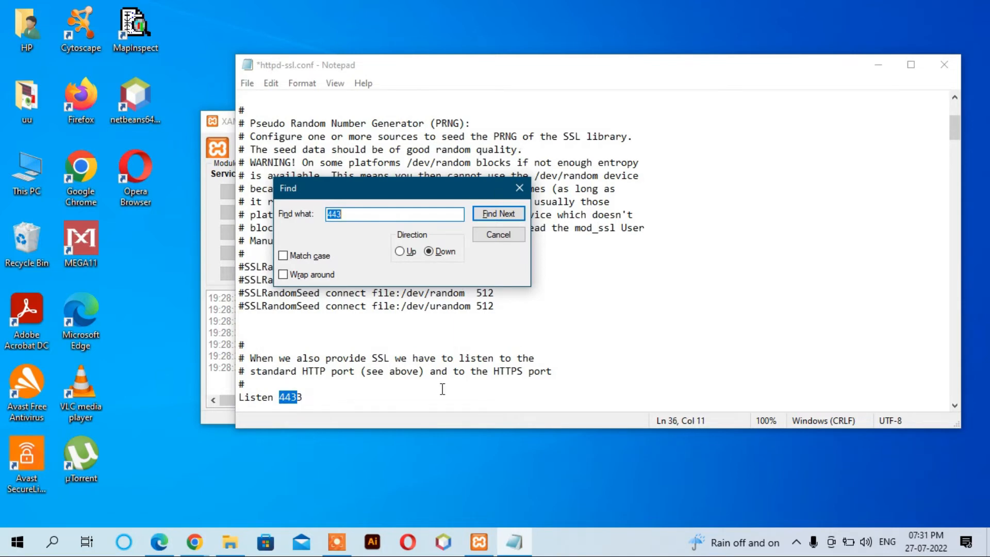
{"action": "left_click", "coordinate": [498, 236]}
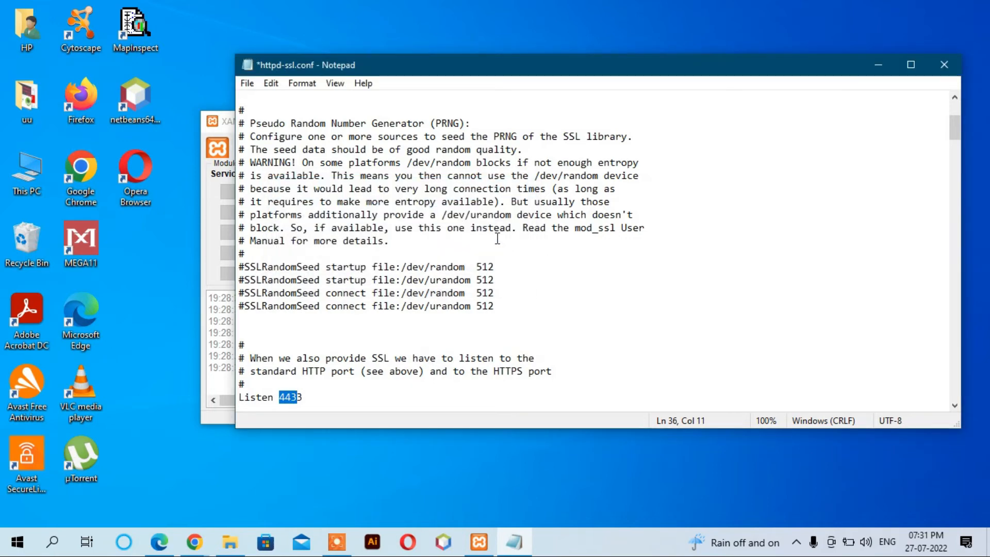
Save and close httpd-ssl.conf, and start the Apache module in the XAMPP Control Panel.
{"action": "left_click", "coordinate": [246, 83]}
{"action": "left_click", "coordinate": [279, 145]}
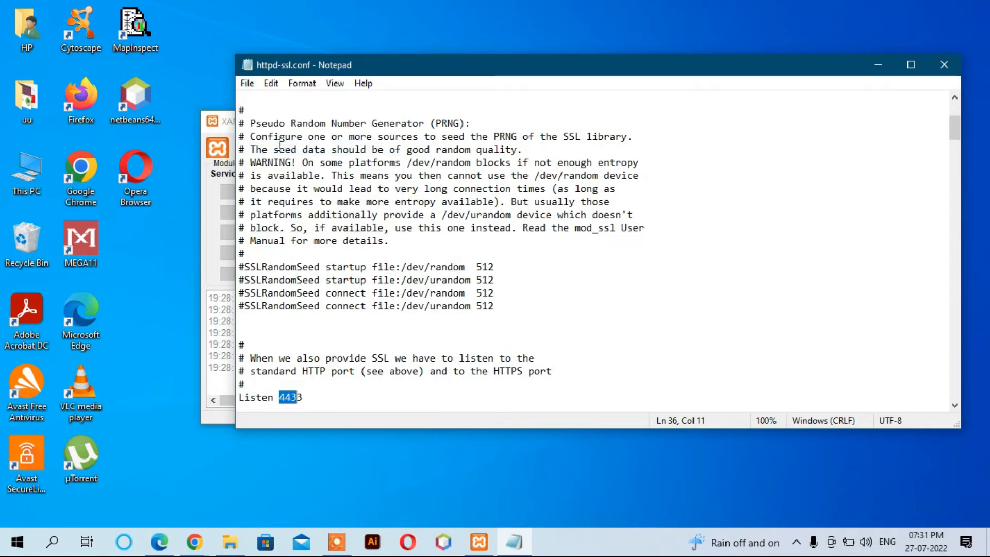
{"action": "left_click", "coordinate": [944, 66]}
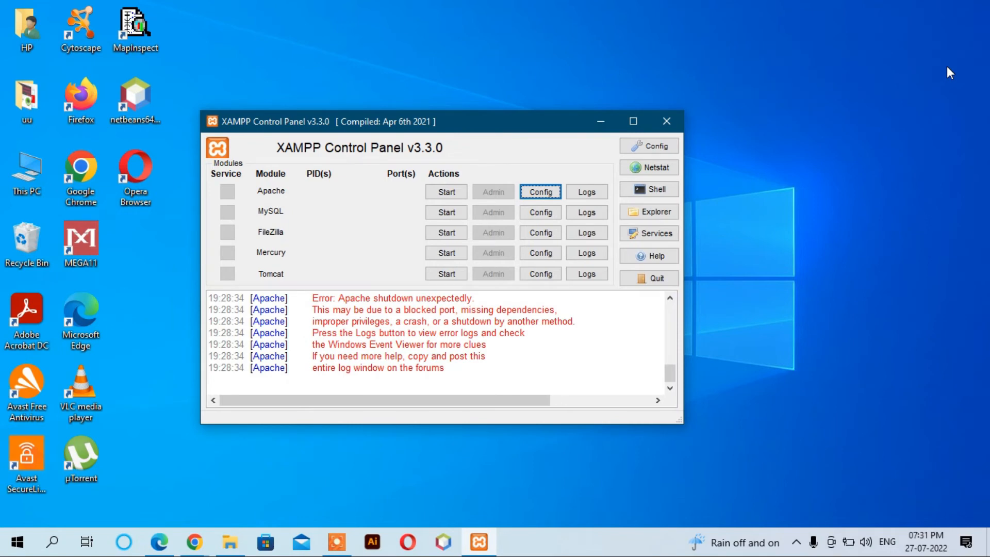
{"action": "left_click", "coordinate": [452, 198]}
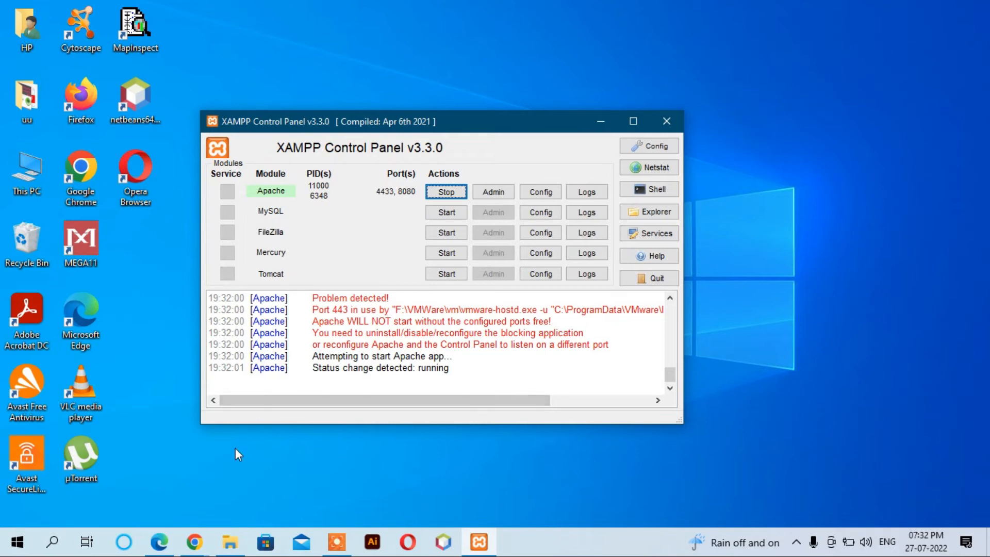
Switch to Chrome, load localhost:8080 and open phpMyAdmin from the XAMPP dashboard.
{"action": "mouse_move", "coordinate": [196, 541]}
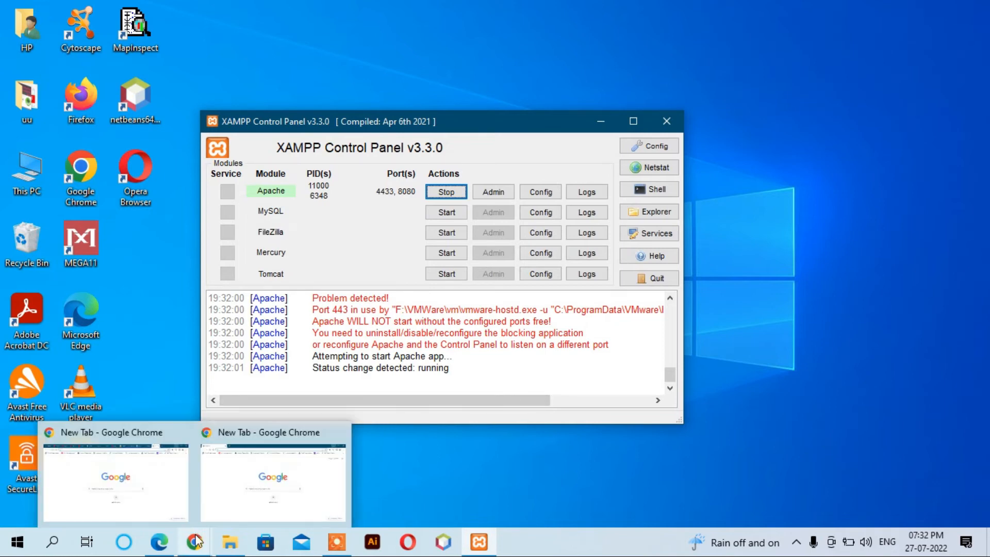
{"action": "left_click", "coordinate": [283, 479]}
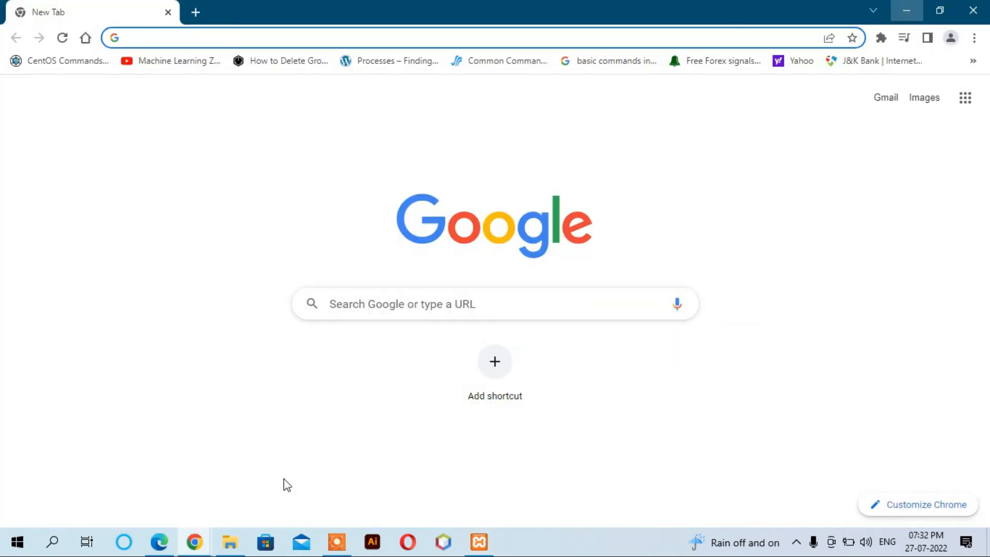
{"action": "left_click", "coordinate": [277, 36]}
{"action": "type", "text": "lo"}
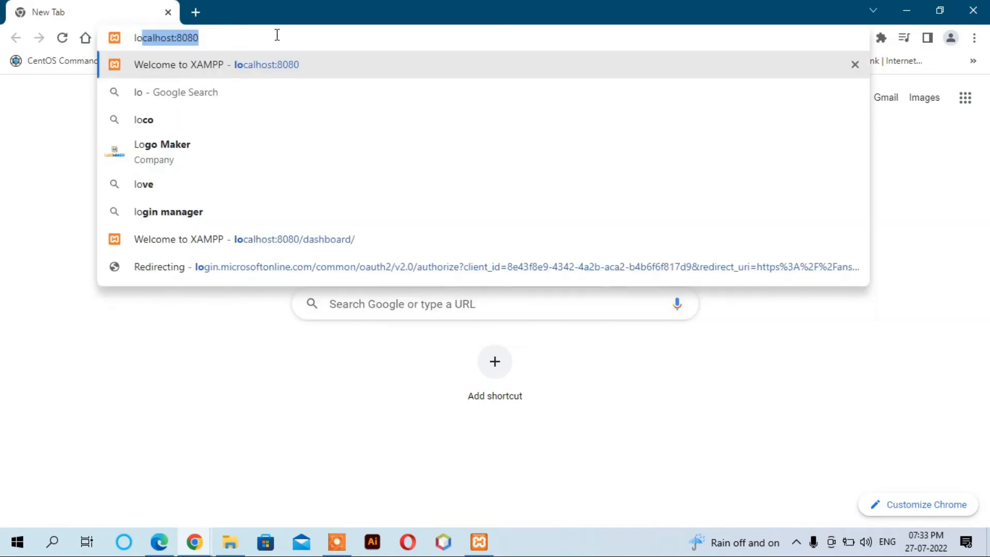
{"action": "left_click", "coordinate": [217, 35]}
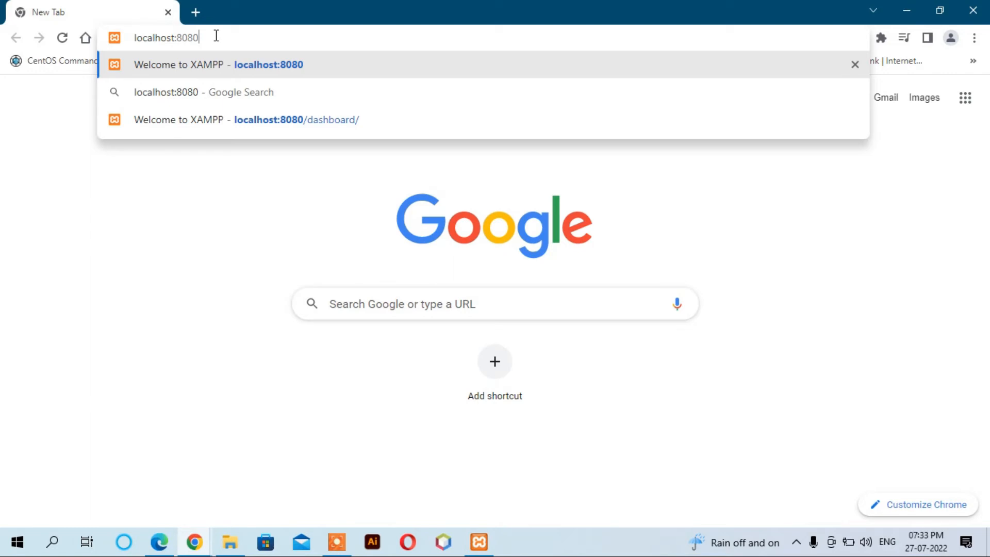
{"action": "key", "text": "Return"}
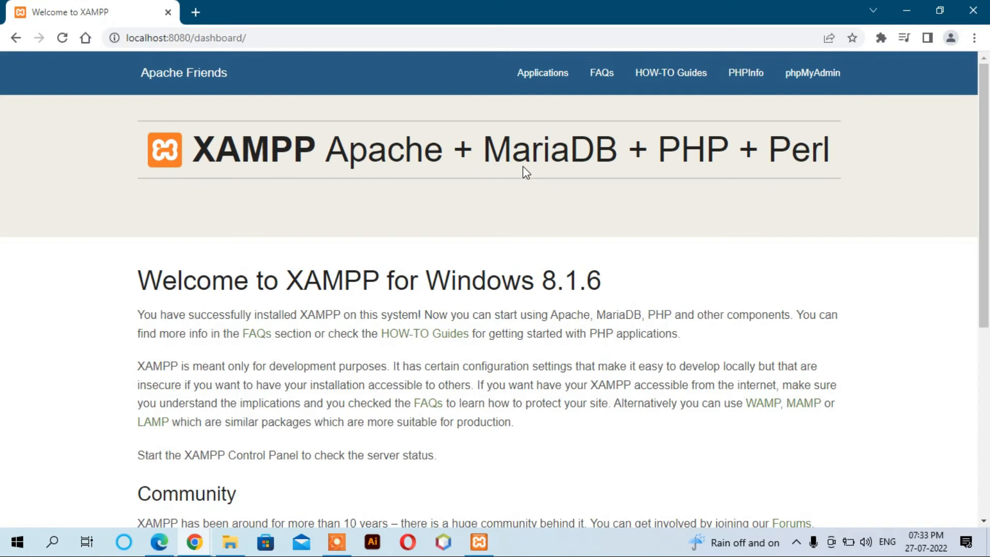
{"action": "left_click", "coordinate": [810, 80]}
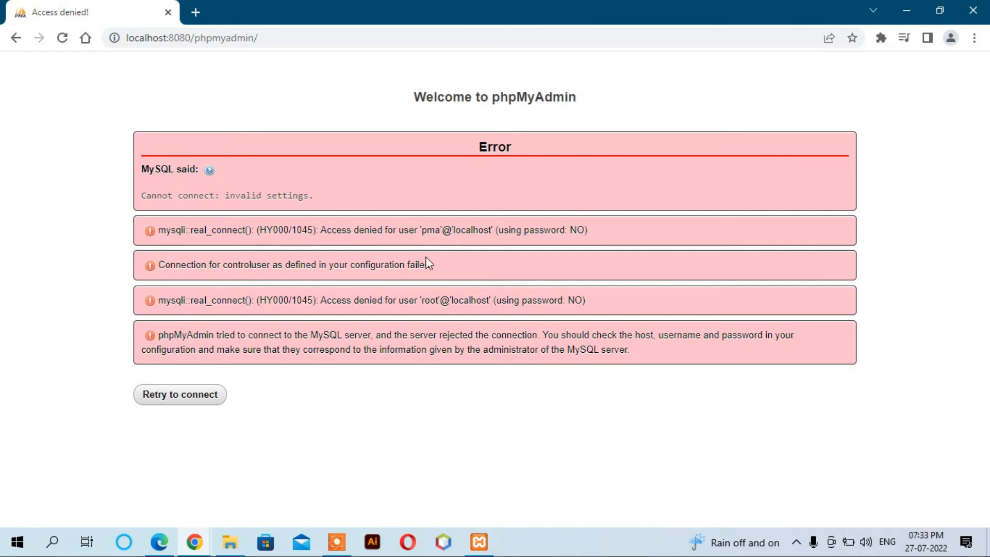
Switch back to the XAMPP Control Panel and try to start the MySQL module.
{"action": "mouse_move", "coordinate": [484, 547]}
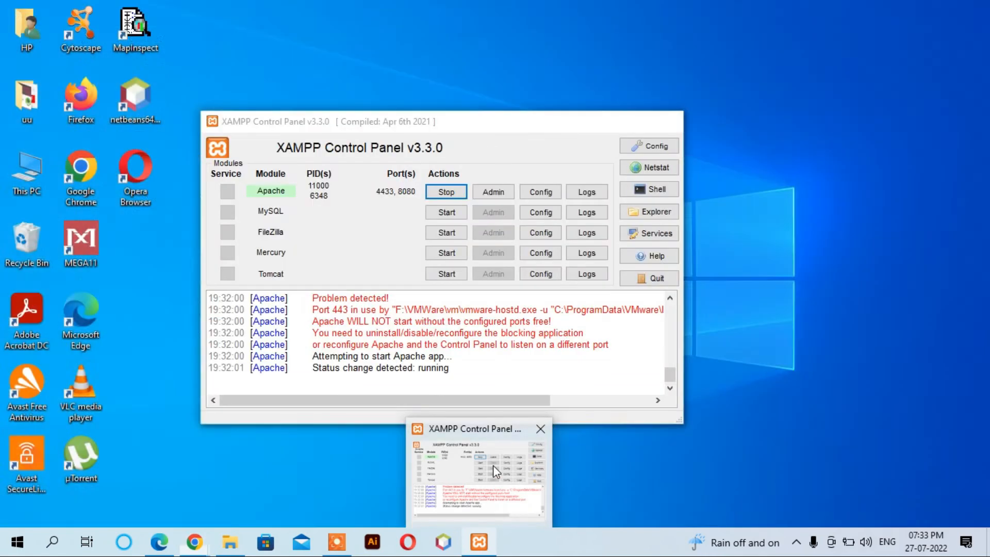
{"action": "left_click", "coordinate": [493, 466]}
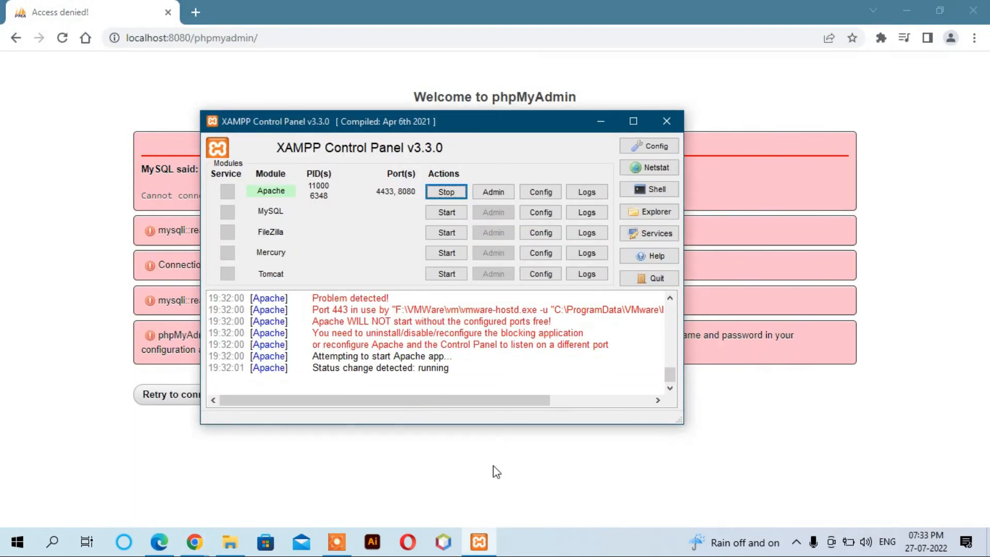
{"action": "left_click", "coordinate": [438, 212]}
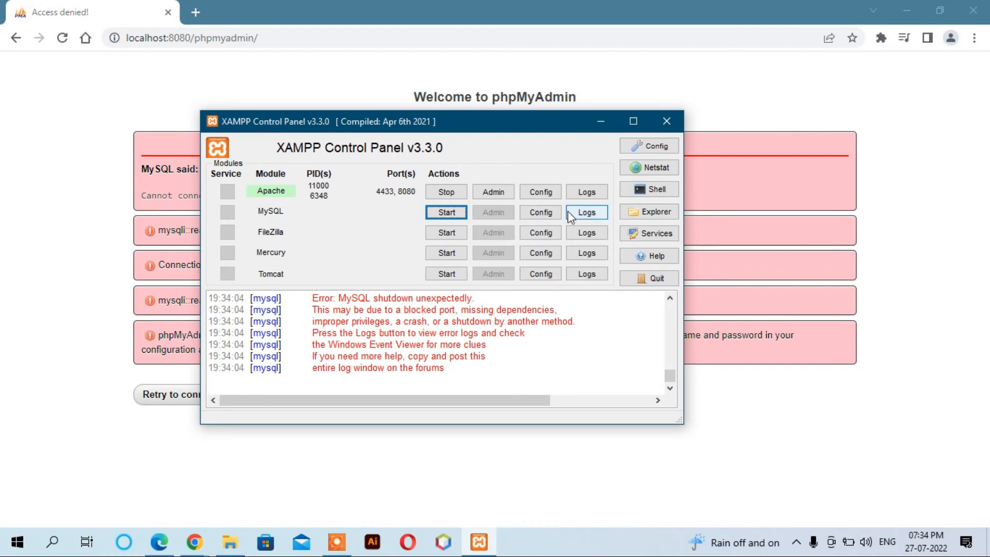
Open MySQL's my.ini file, set the port in the [mysqld] section to 33066, and save the file.
{"action": "left_click", "coordinate": [546, 212]}
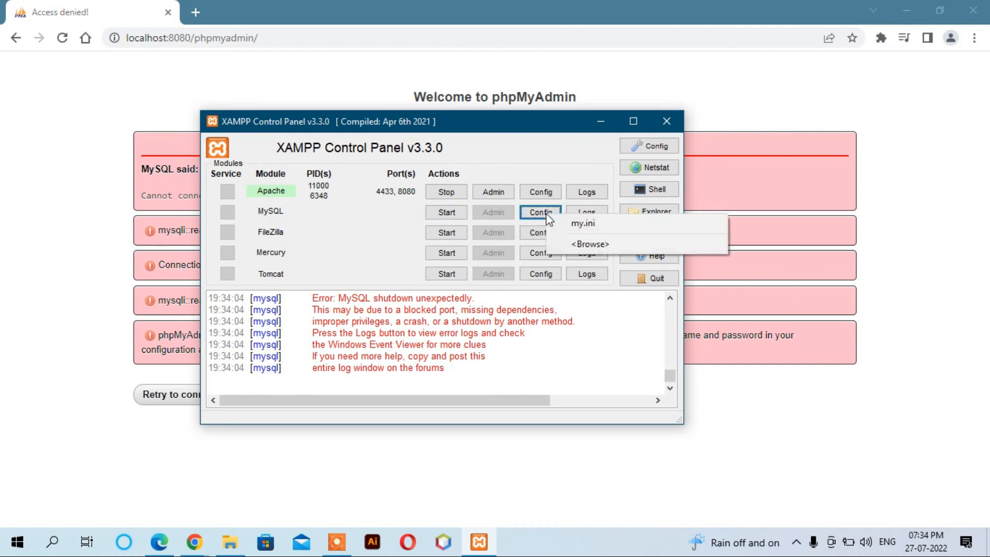
{"action": "left_click", "coordinate": [574, 226]}
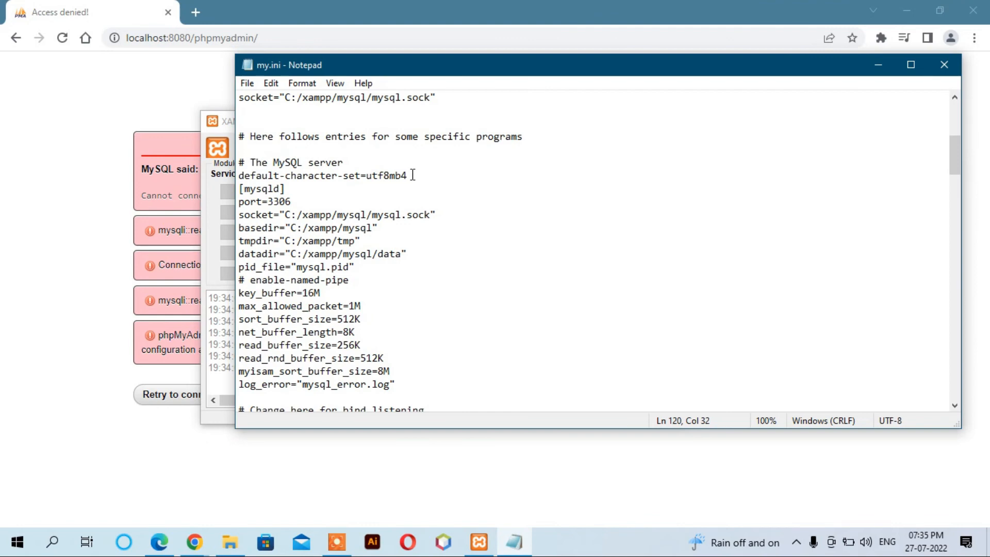
{"action": "left_click", "coordinate": [297, 204]}
{"action": "type", "text": "0"}
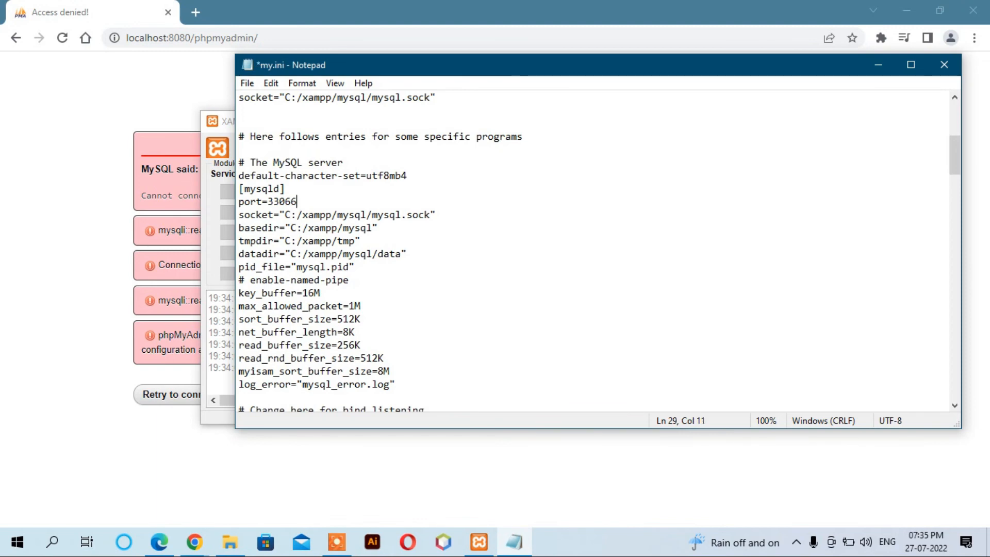
{"action": "key", "text": "ctrl+s"}
Start the MySQL module from the XAMPP Control Panel and allow mysqld.exe through the firewall on private networks.
{"action": "left_click", "coordinate": [216, 193]}
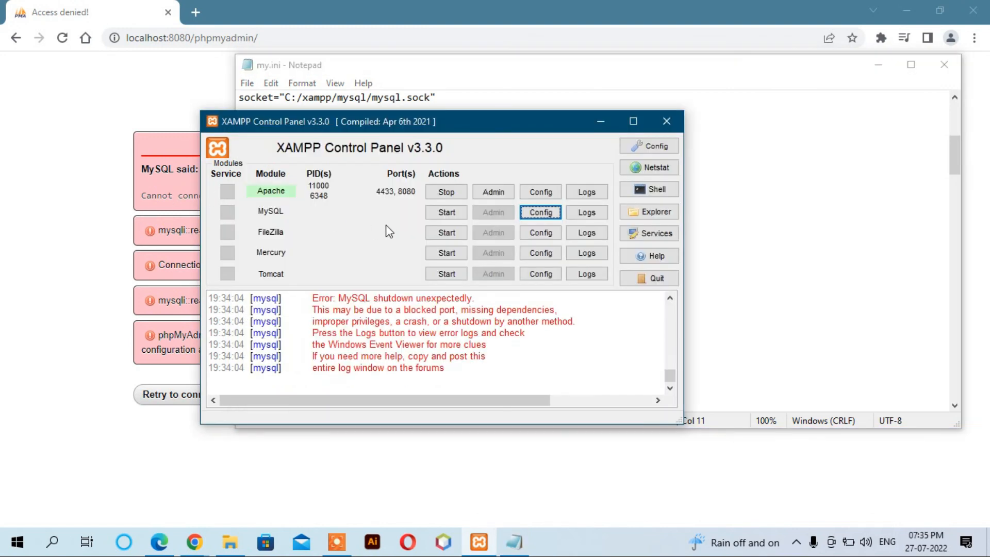
{"action": "left_click", "coordinate": [446, 212]}
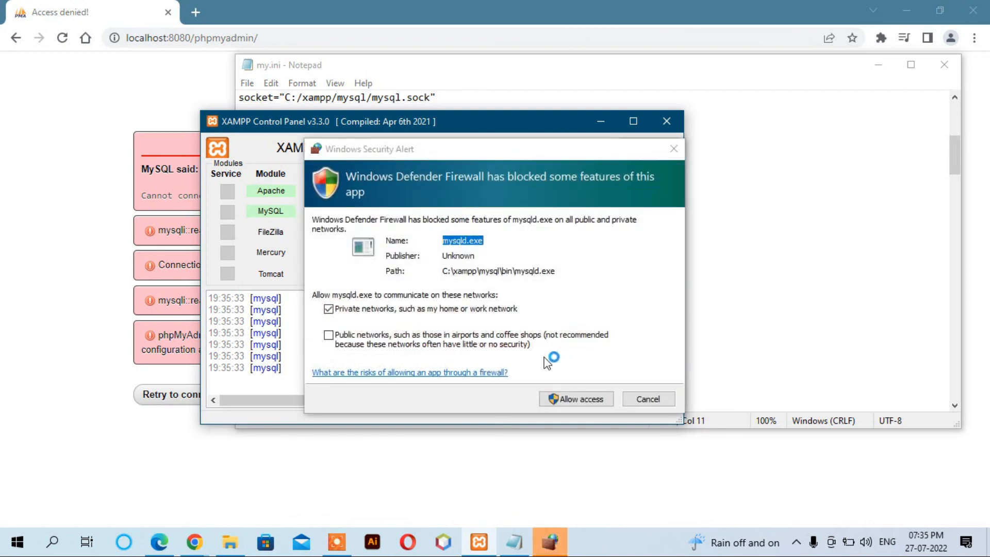
{"action": "left_click", "coordinate": [574, 402]}
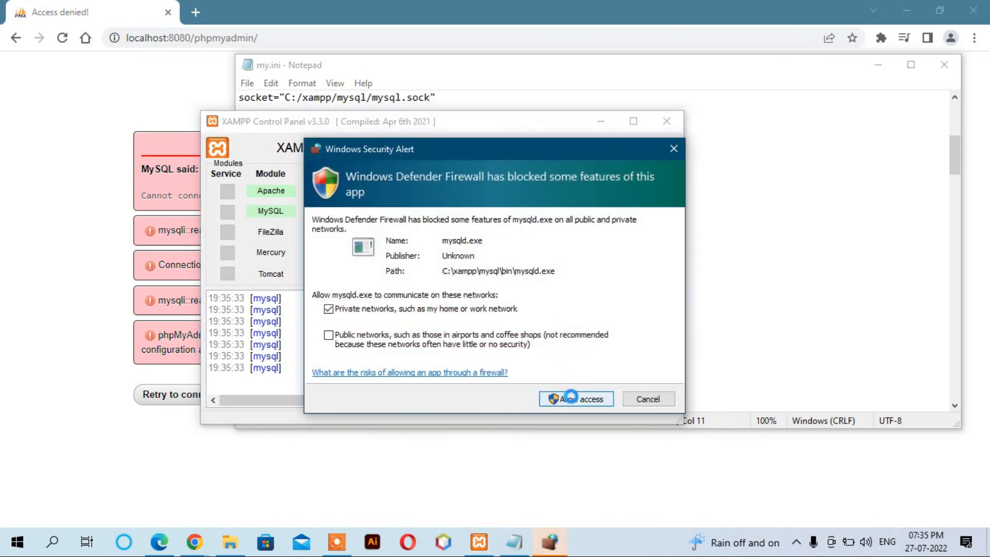
{"action": "left_click", "coordinate": [574, 401]}
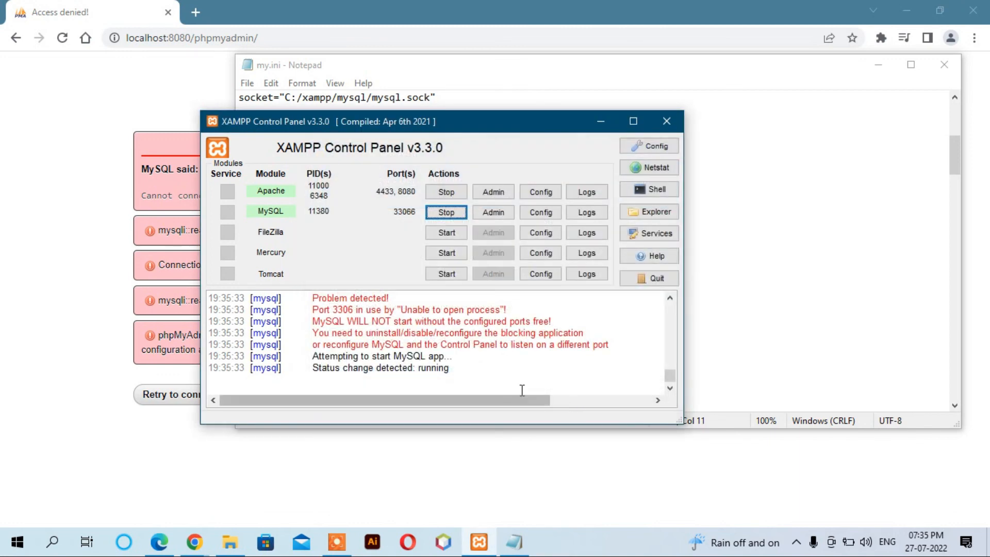